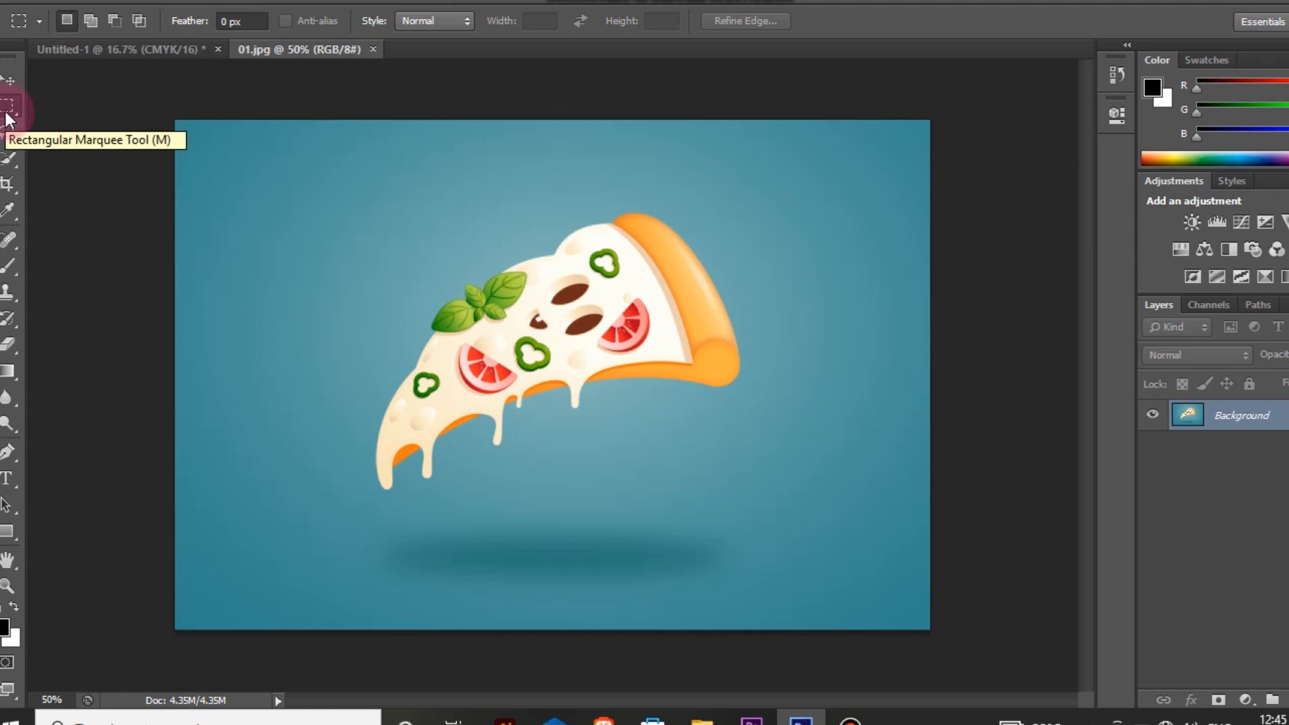
Select the pizza slice in 01.jpg with a rectangular marquee and copy the selected area into the Untitled-1 document.
{"action": "right_click", "coordinate": [15, 114]}
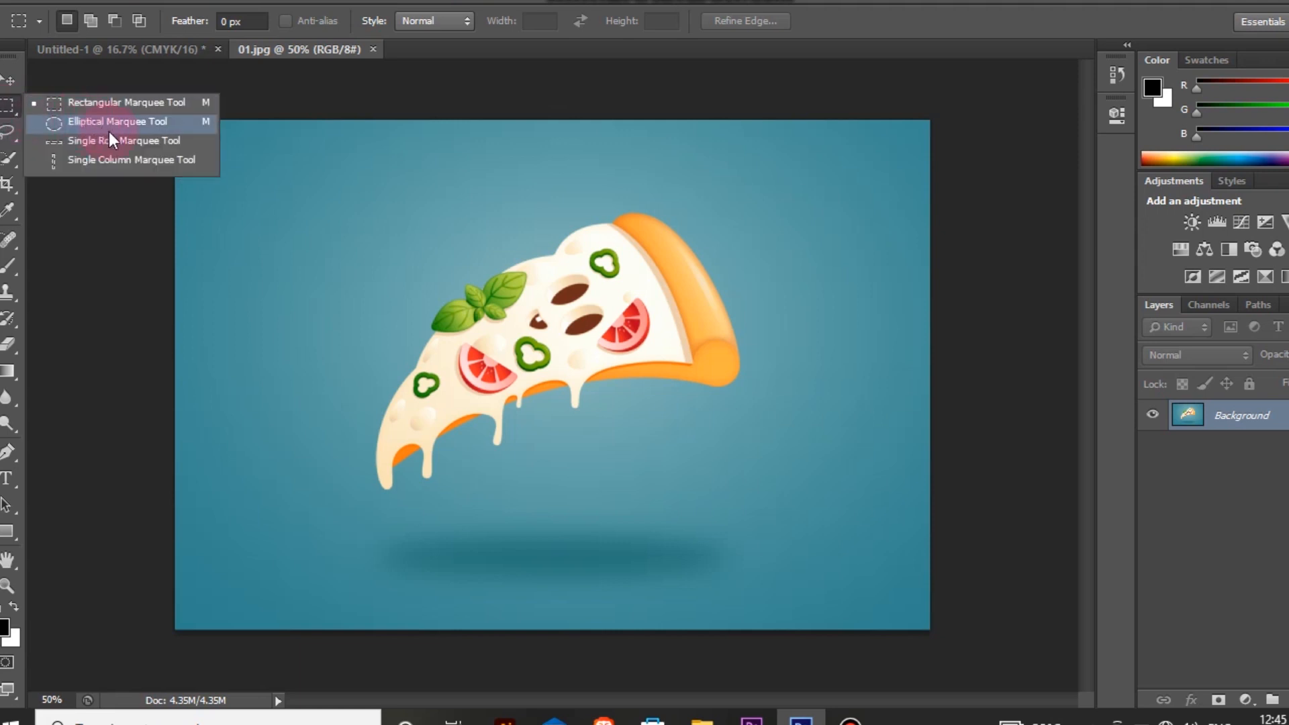
{"action": "left_click", "coordinate": [110, 103]}
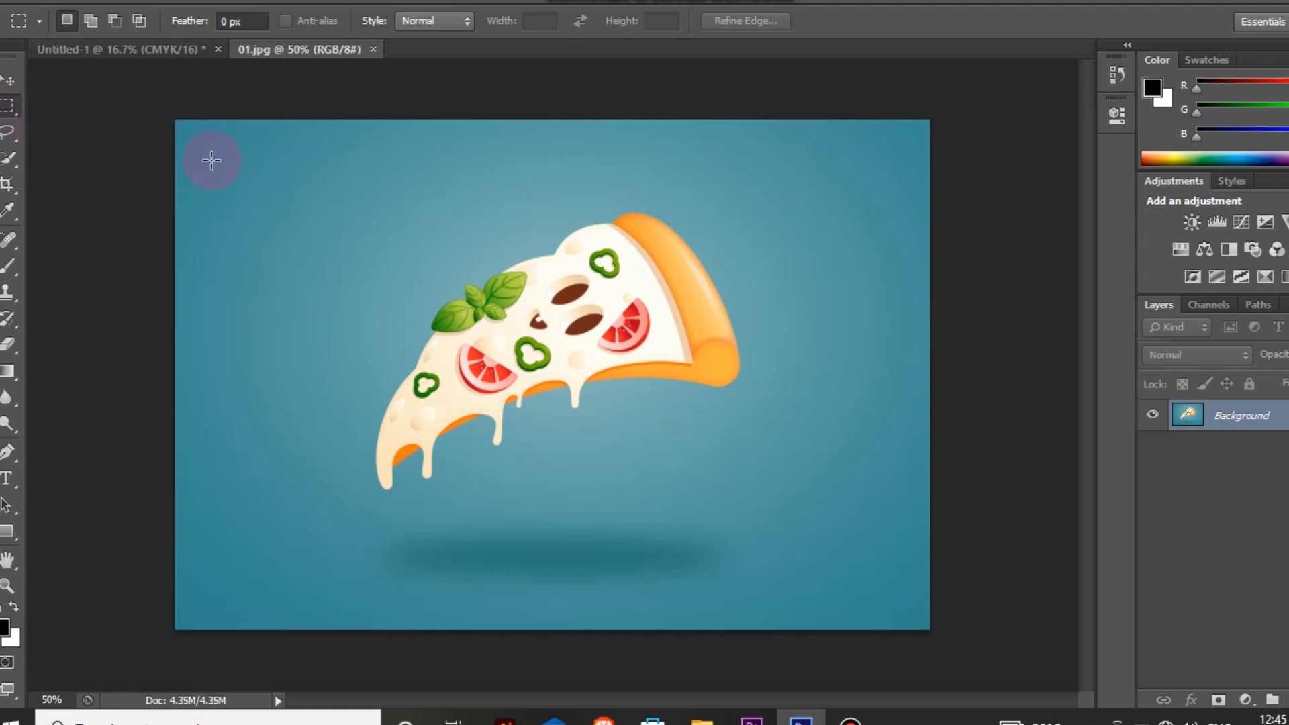
{"action": "left_click_drag", "start_coordinate": [308, 169], "coordinate": [754, 502]}
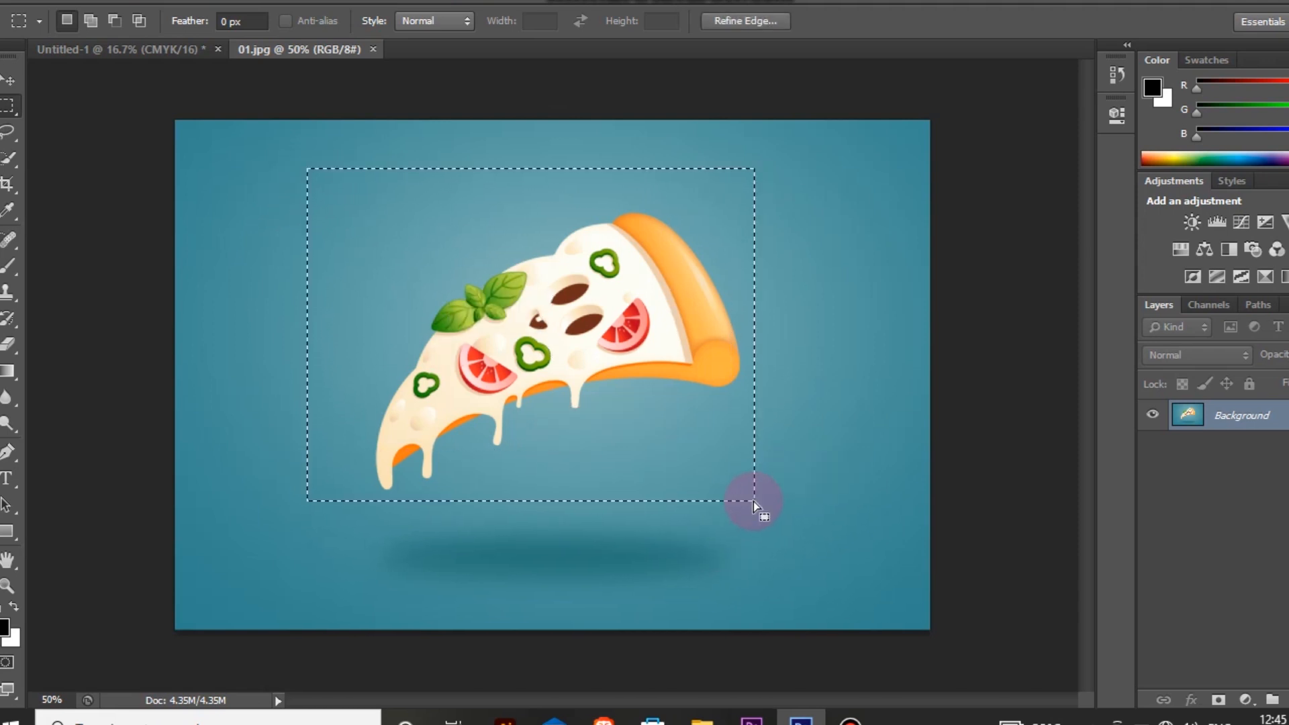
{"action": "left_click_drag", "start_coordinate": [512, 338], "coordinate": [537, 352]}
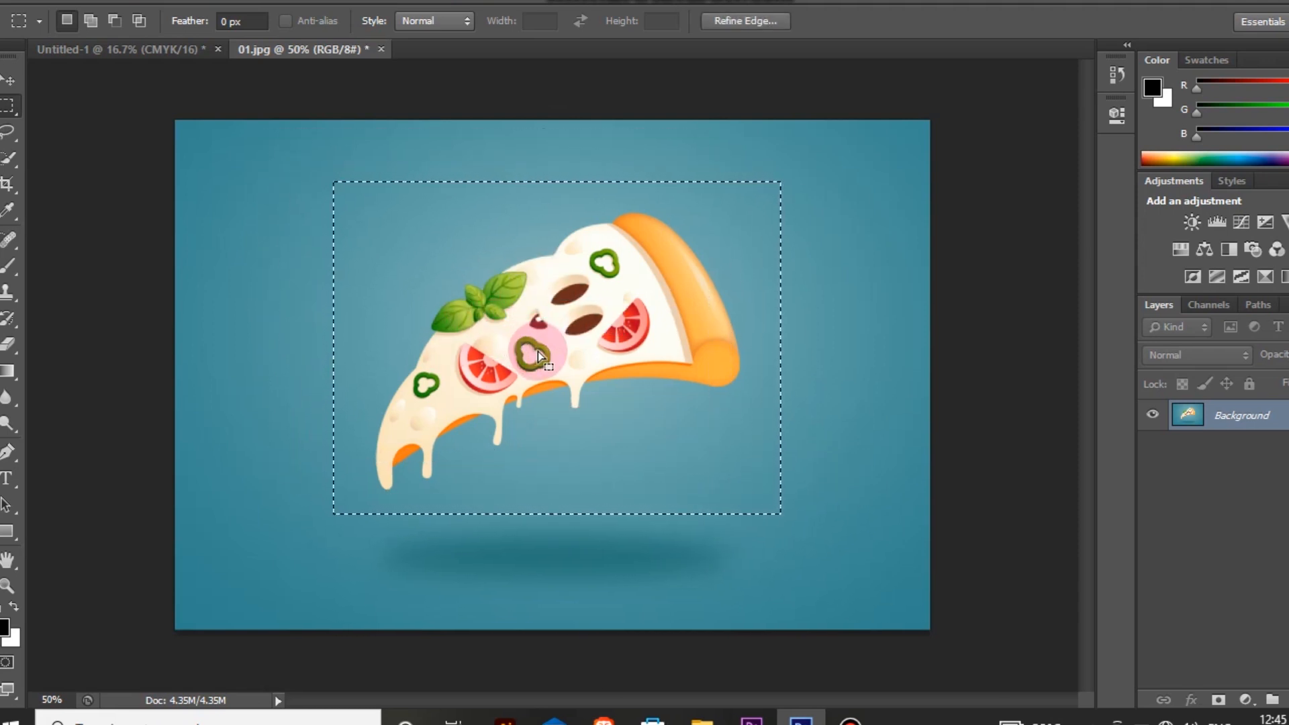
{"action": "left_click", "coordinate": [18, 79]}
{"action": "left_click_drag", "start_coordinate": [457, 290], "coordinate": [492, 372]}
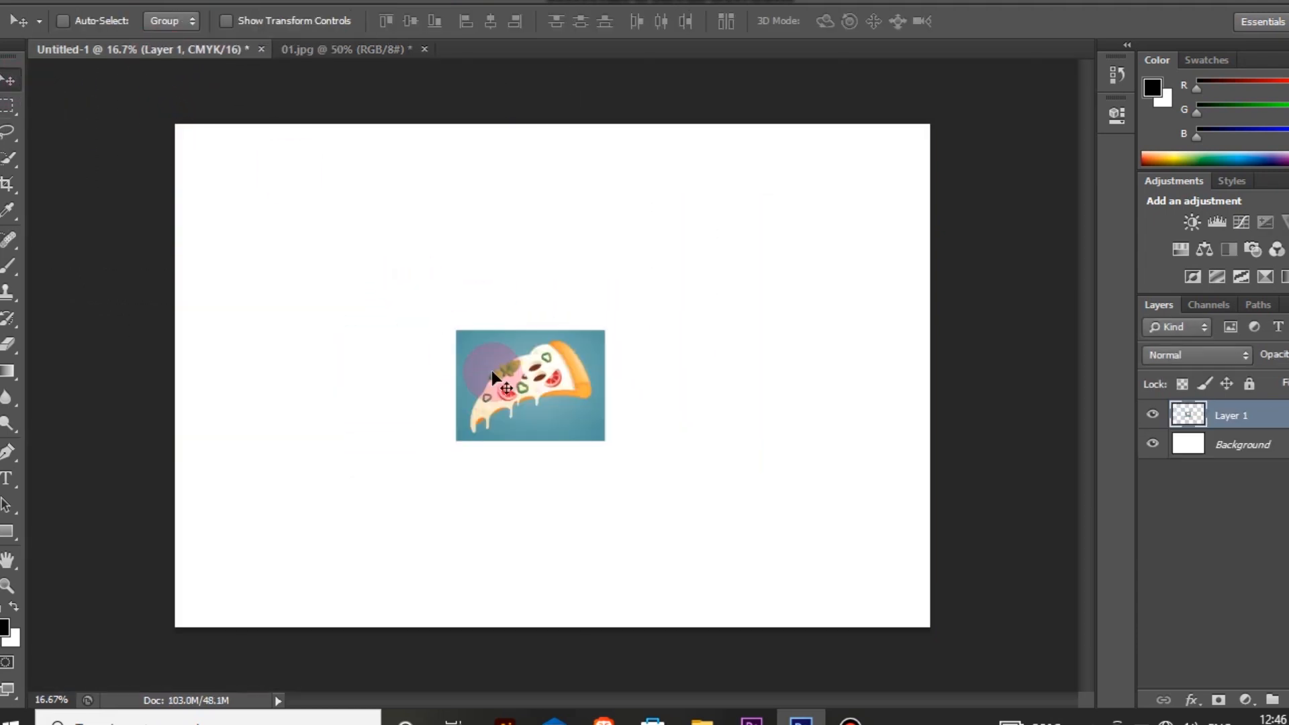
Enlarge the copied pizza rectangle with Free Transform and centre it roughly on the white canvas.
{"action": "key", "text": "ctrl+t"}
{"action": "left_click_drag", "start_coordinate": [604, 330], "coordinate": [789, 191]}
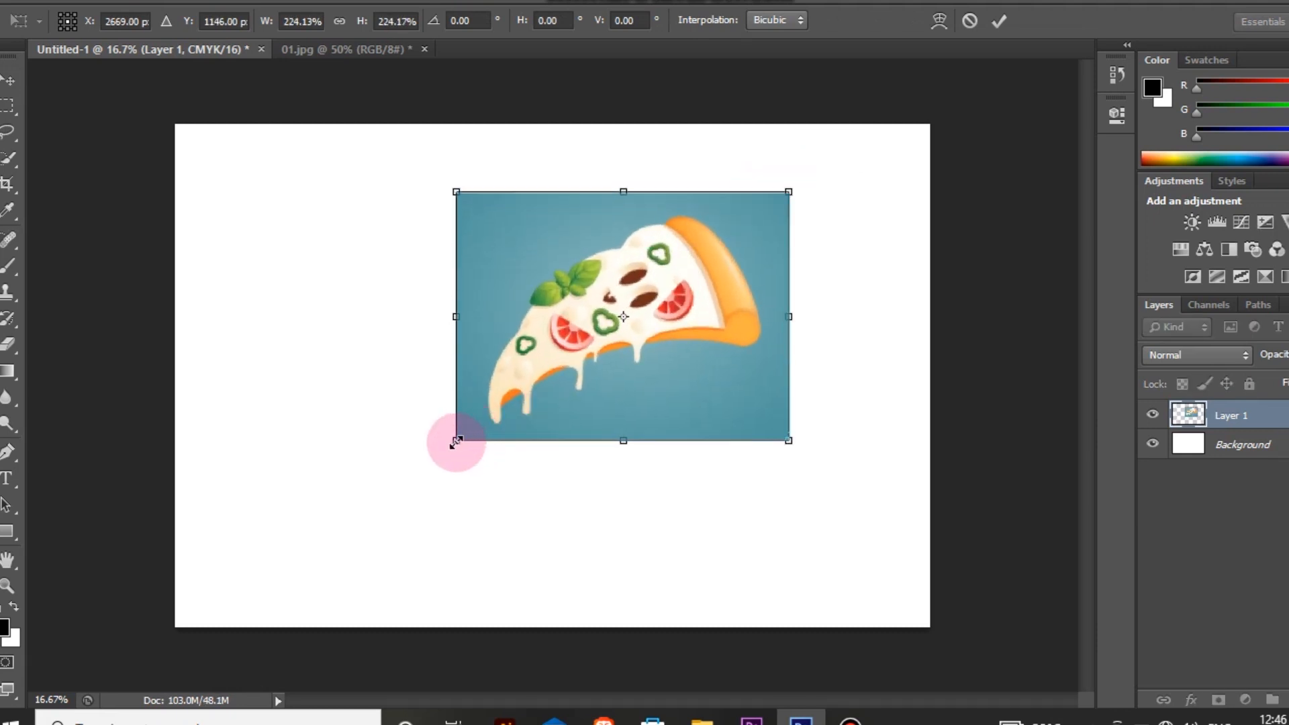
{"action": "left_click_drag", "start_coordinate": [456, 441], "coordinate": [365, 510]}
{"action": "double_click", "coordinate": [599, 394]}
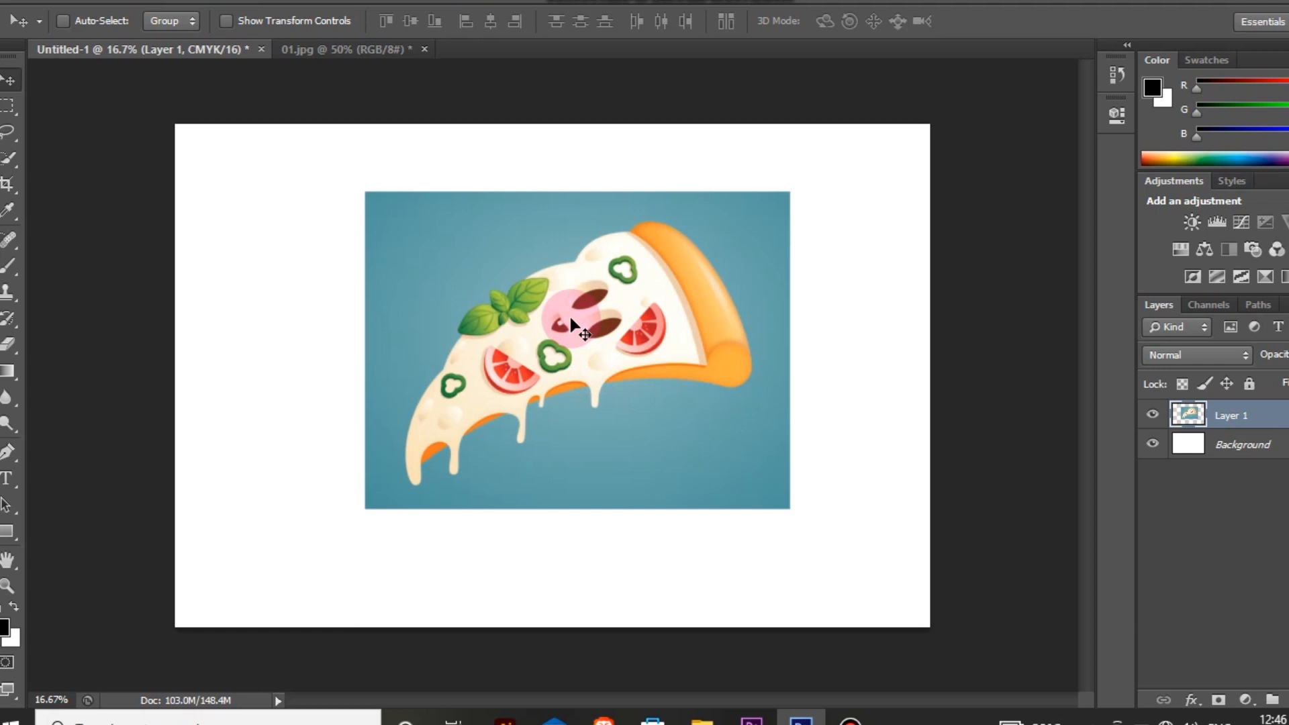
{"action": "key", "text": "ctrl+t"}
{"action": "left_click_drag", "start_coordinate": [684, 300], "coordinate": [661, 323]}
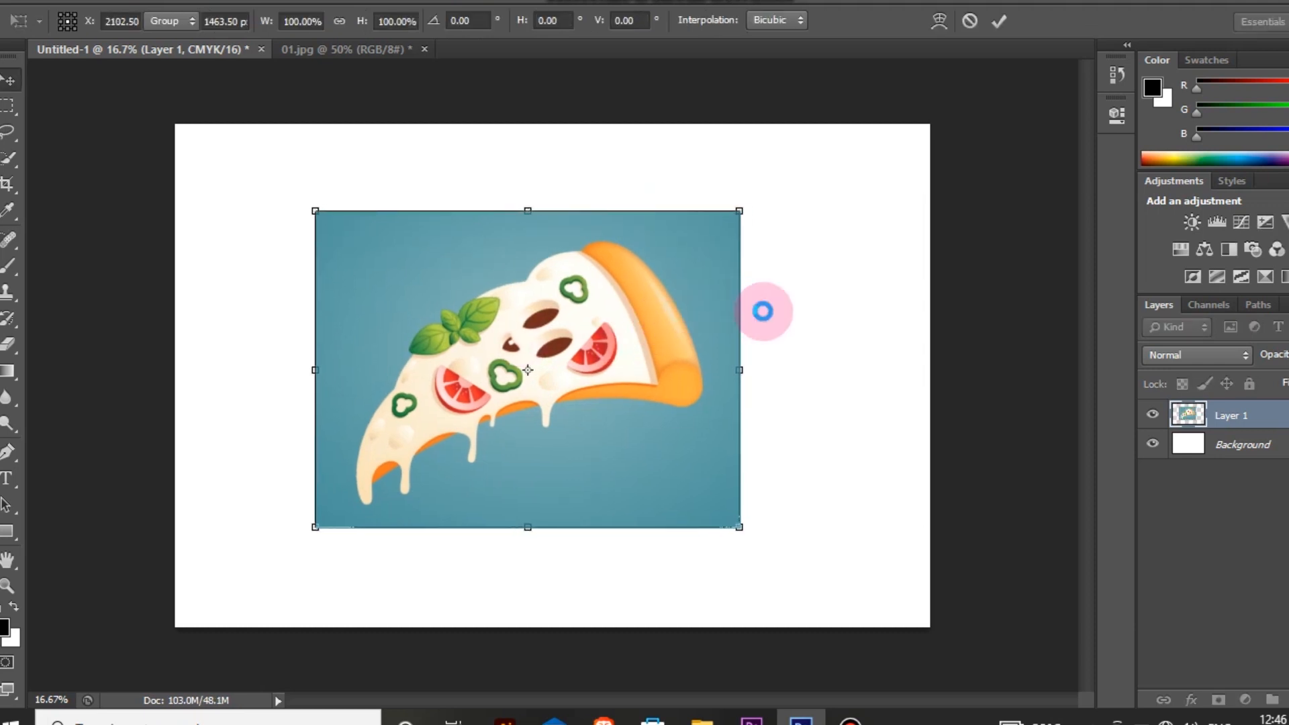
{"action": "key", "text": "Return"}
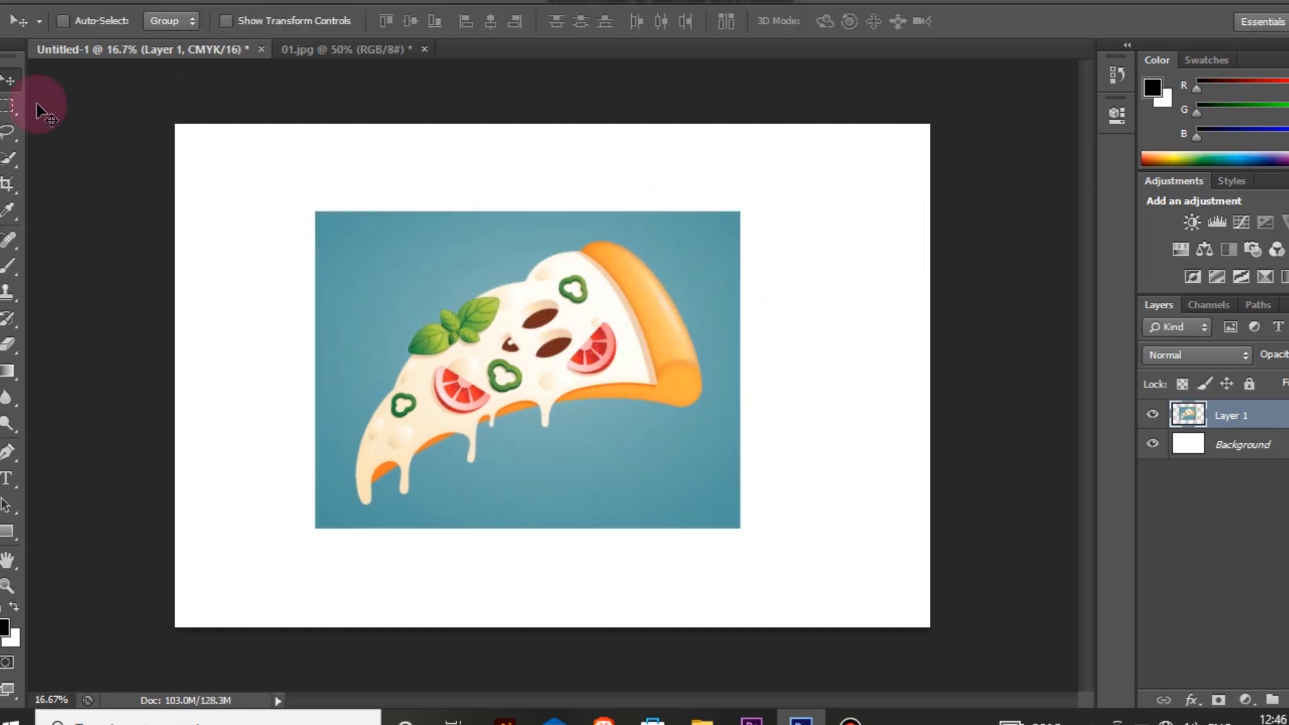
Replace the rectangular selection in 01.jpg with a circular Elliptical Marquee selection around most of the pizza slice.
{"action": "left_click", "coordinate": [339, 49]}
{"action": "right_click", "coordinate": [8, 106]}
{"action": "left_click", "coordinate": [87, 121]}
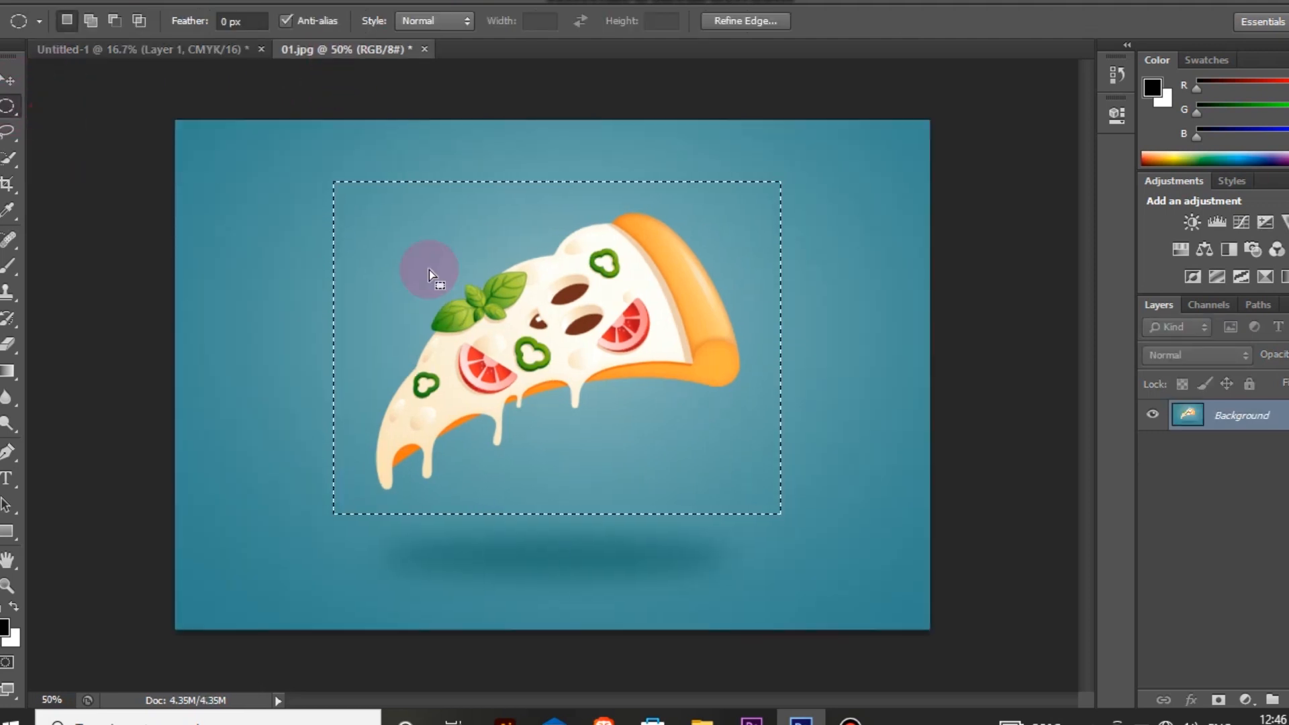
{"action": "right_click", "coordinate": [356, 237]}
{"action": "left_click", "coordinate": [379, 255]}
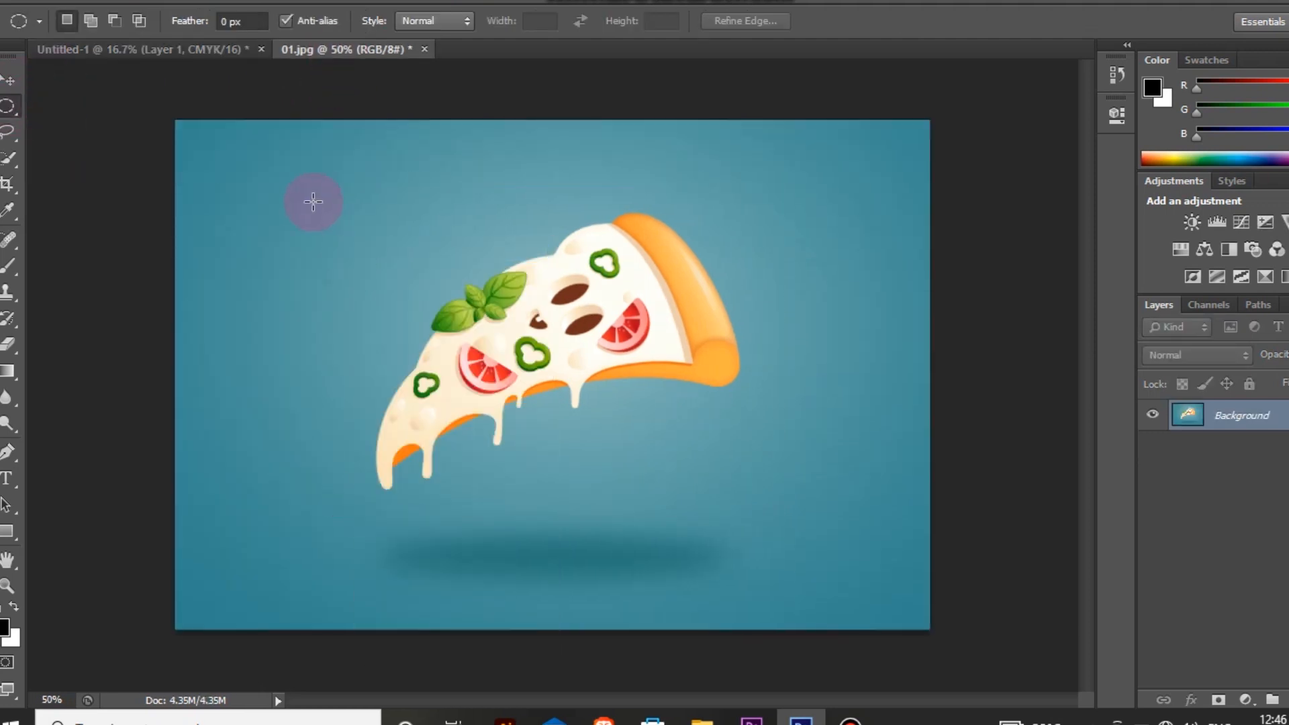
{"action": "left_click_drag", "start_coordinate": [301, 174], "coordinate": [690, 553]}
{"action": "key", "text": "ctrl+t"}
{"action": "left_click_drag", "start_coordinate": [644, 385], "coordinate": [610, 296]}
{"action": "key", "text": "Return"}
{"action": "left_click_drag", "start_coordinate": [504, 435], "coordinate": [530, 438]}
{"action": "key", "text": "ctrl+z"}
{"action": "key", "text": "ctrl+z"}
{"action": "key", "text": "ctrl+z"}
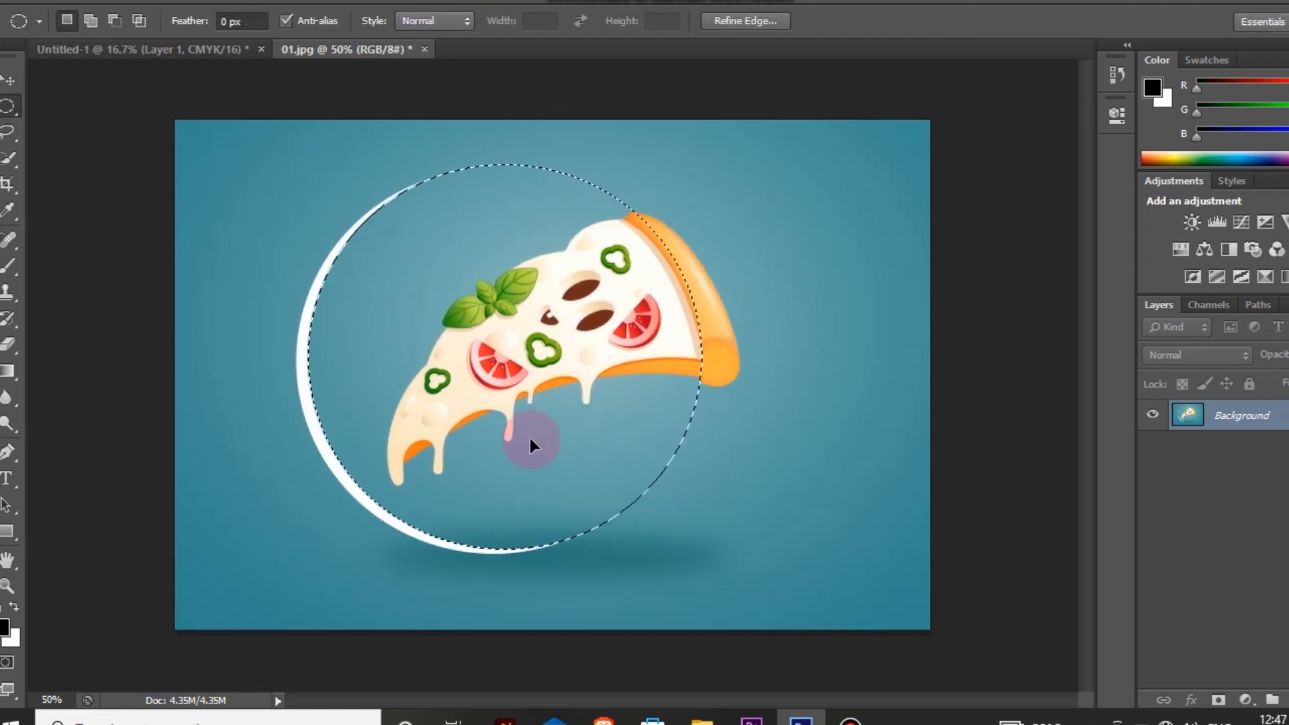
Copy the circular selection into Untitled-1, shrink it slightly and place it over the lower-right part of the pizza rectangle.
{"action": "left_click", "coordinate": [9, 82]}
{"action": "left_click_drag", "start_coordinate": [498, 317], "coordinate": [637, 476]}
{"action": "key", "text": "ctrl+t"}
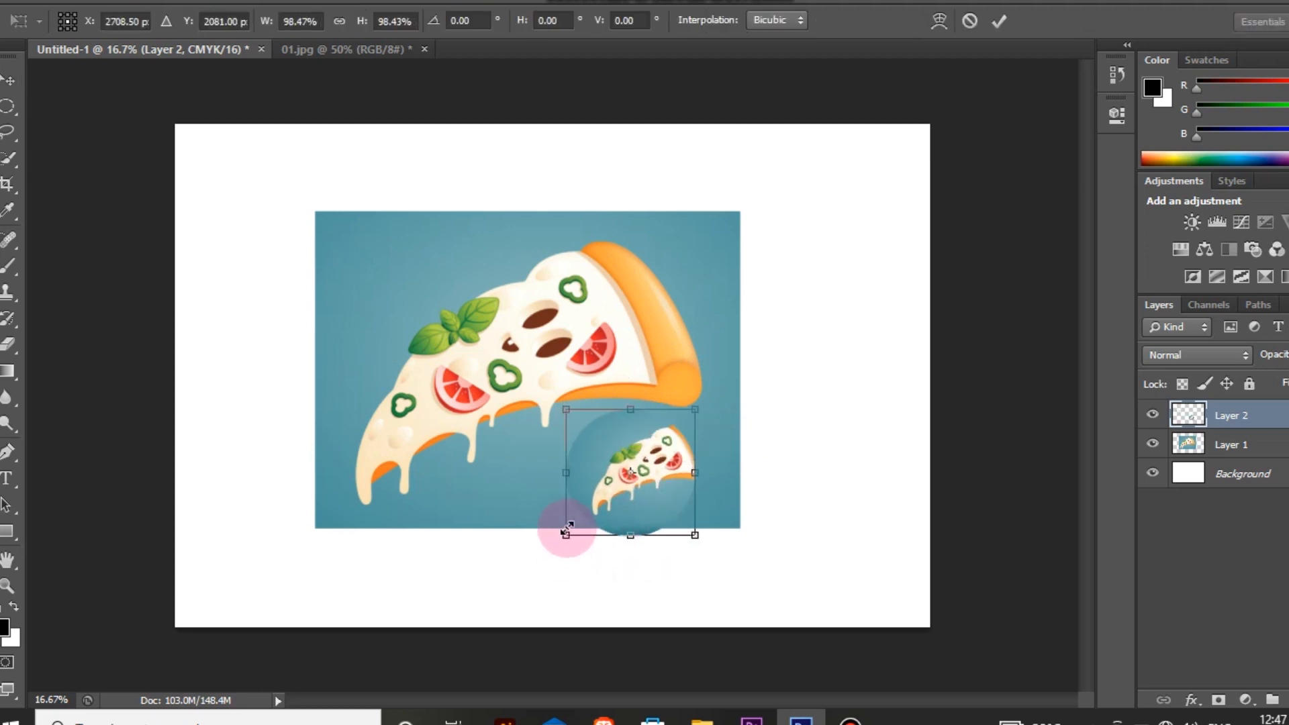
{"action": "left_click_drag", "start_coordinate": [564, 535], "coordinate": [584, 517]}
{"action": "left_click_drag", "start_coordinate": [871, 479], "coordinate": [773, 478]}
{"action": "key", "text": "Return"}
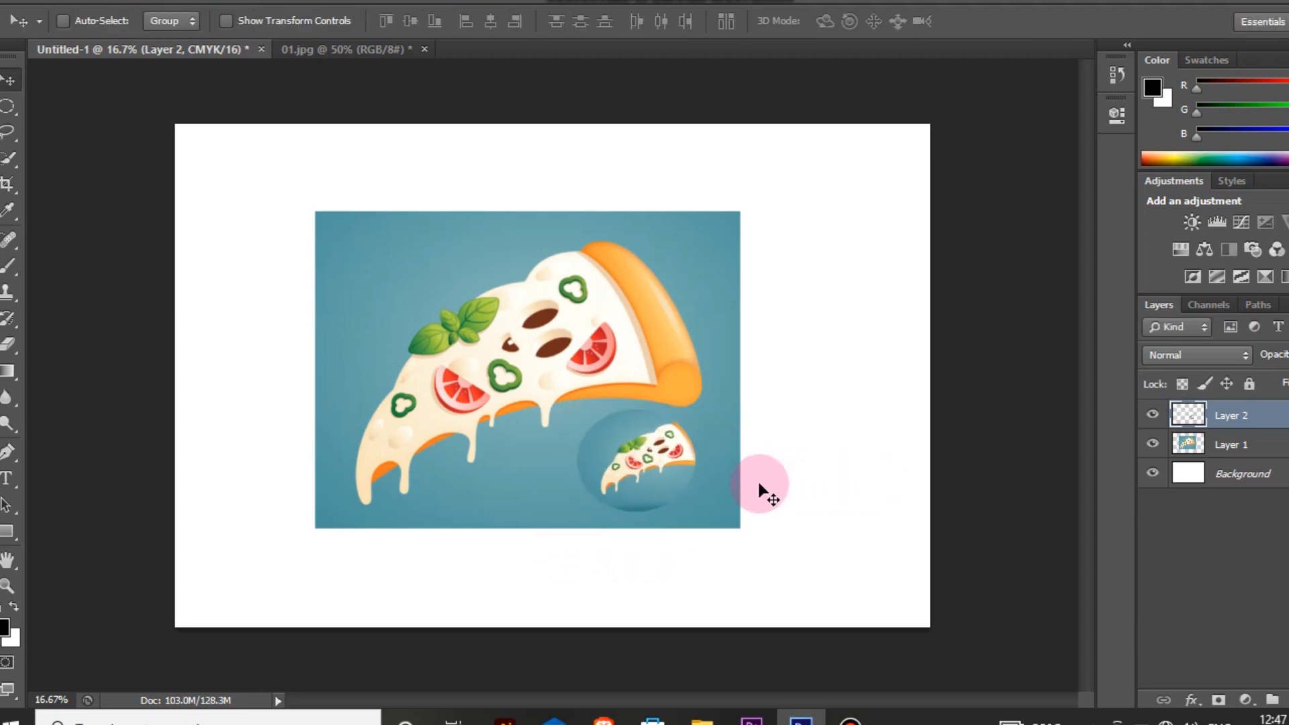
{"action": "key", "text": "ctrl+plus"}
{"action": "key", "text": "ctrl+plus"}
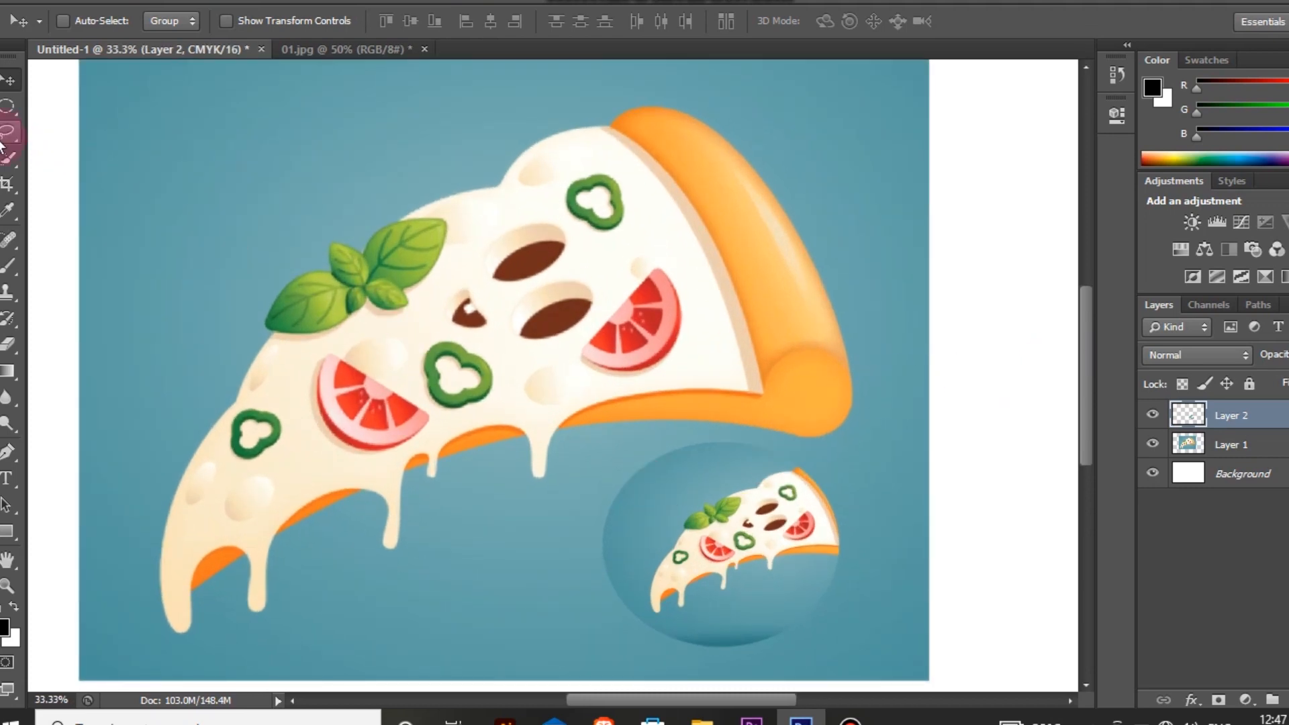
Return to 01.jpg and clear its circular selection, leaving the image content unmoved.
{"action": "left_click", "coordinate": [316, 49]}
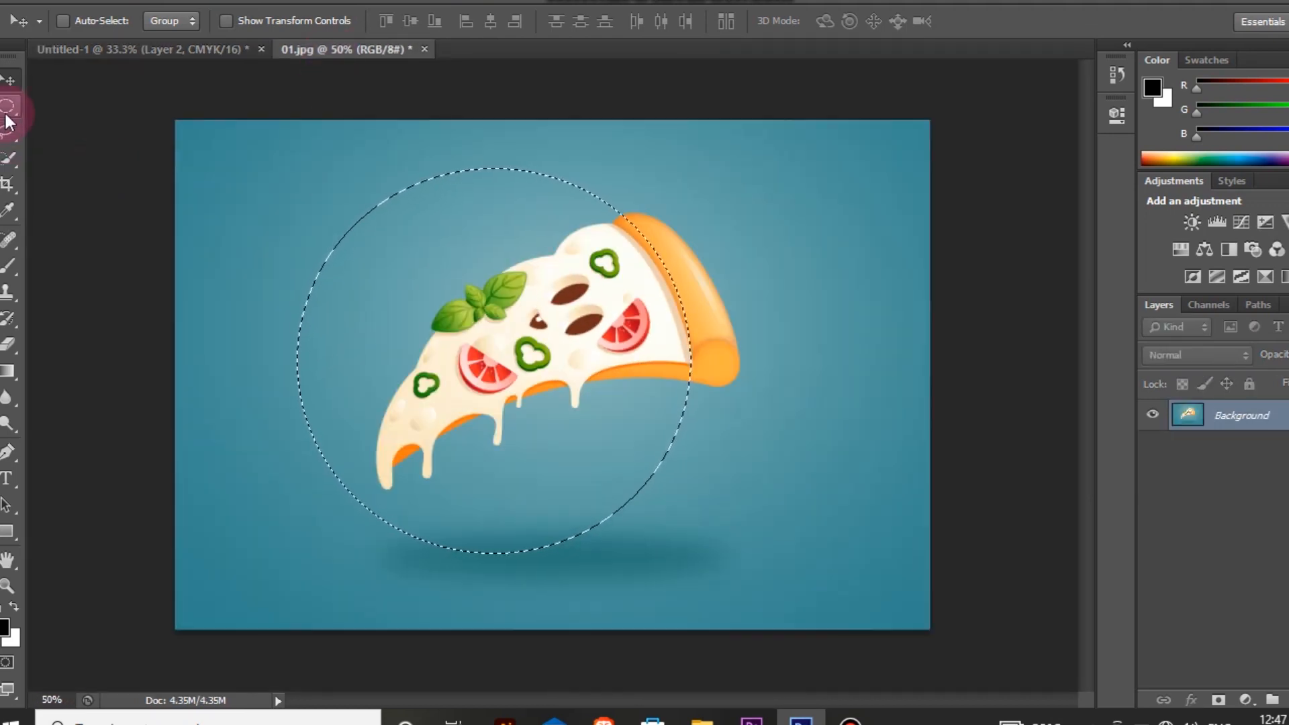
{"action": "left_click_drag", "start_coordinate": [525, 321], "coordinate": [471, 311]}
{"action": "key", "text": "ctrl+z"}
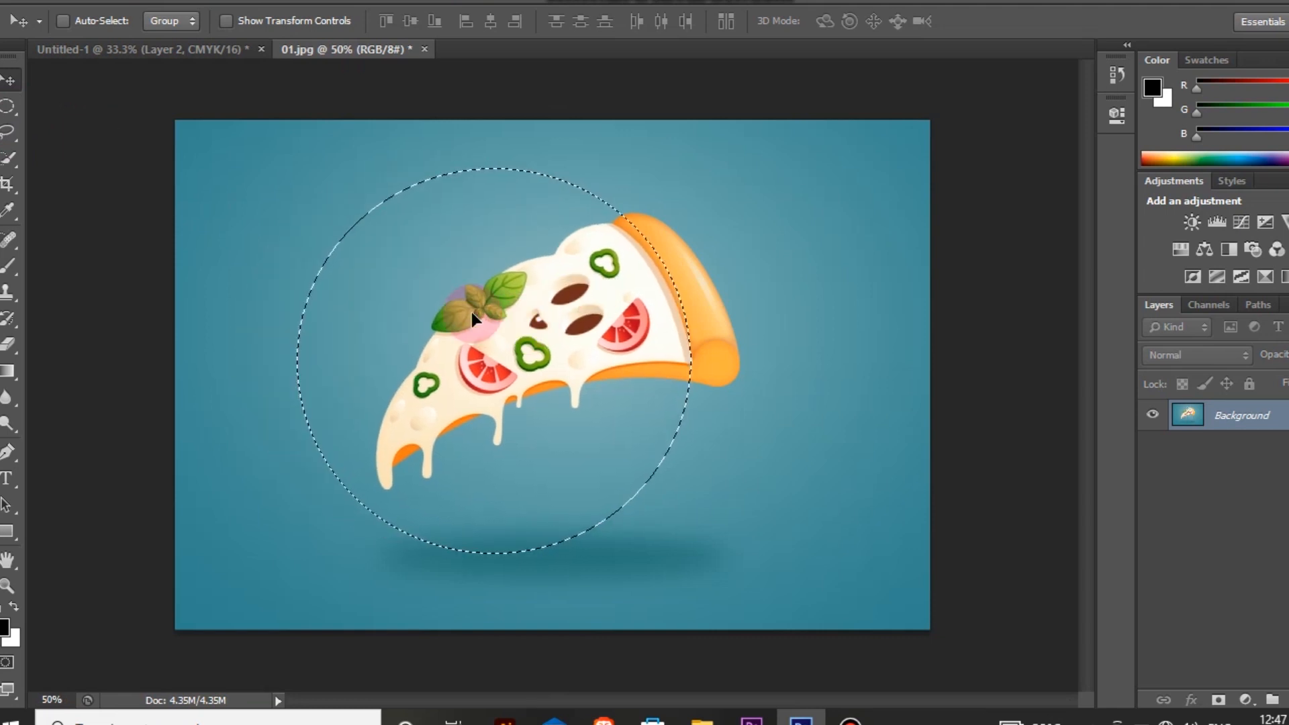
{"action": "key", "text": "ctrl+d"}
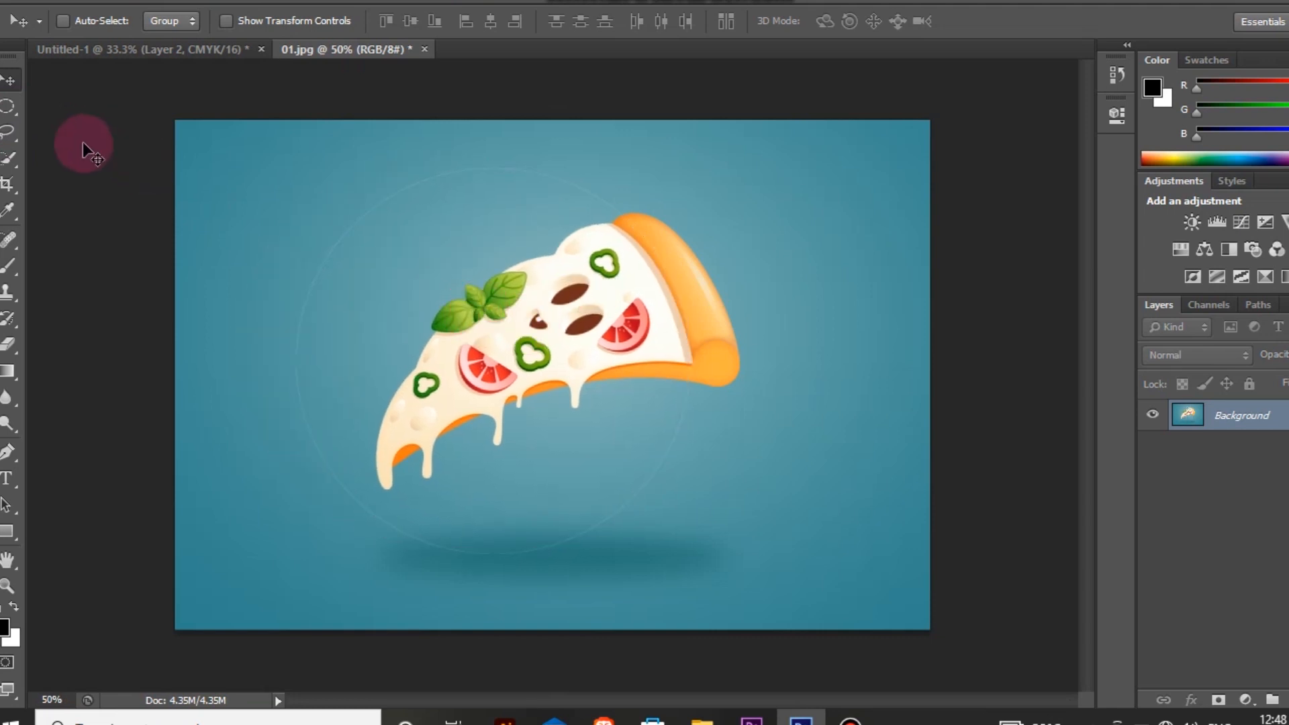
Trace a freehand Lasso selection around the outline of the whole pizza slice, including the cheese drips.
{"action": "left_click", "coordinate": [14, 133]}
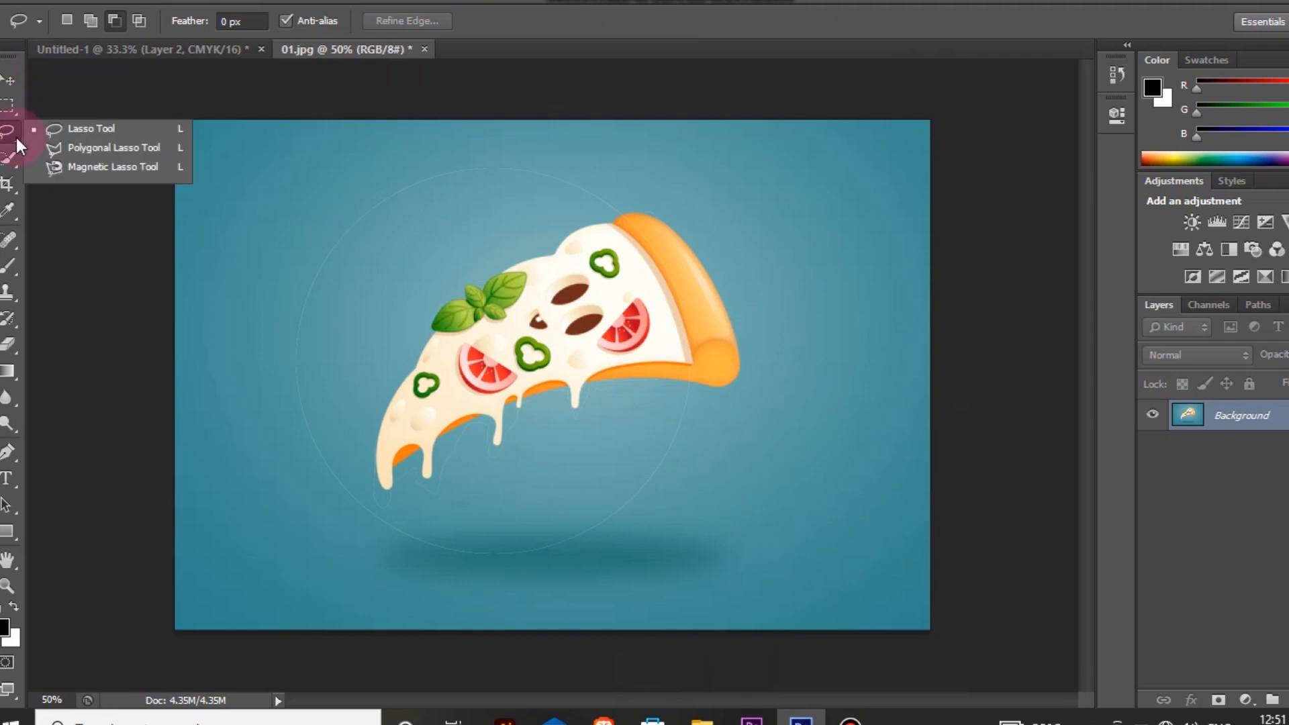
{"action": "left_click", "coordinate": [88, 132]}
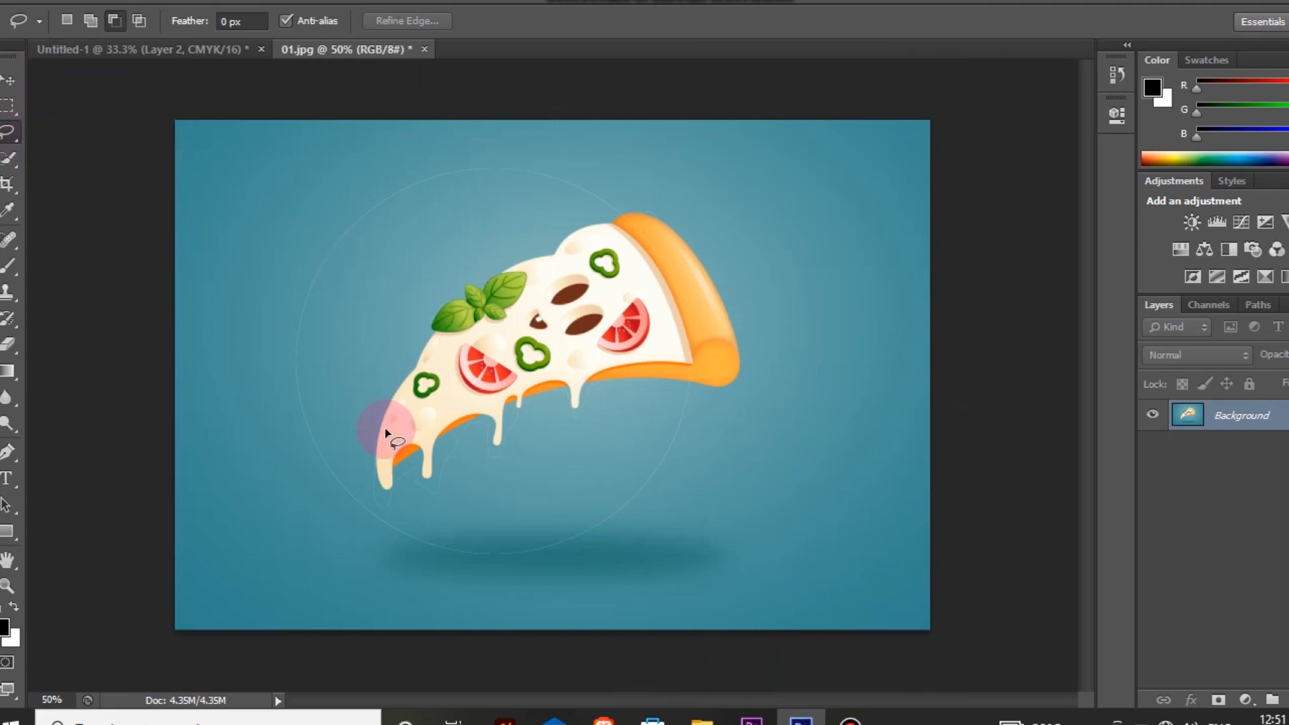
{"action": "key", "text": "ctrl+plus"}
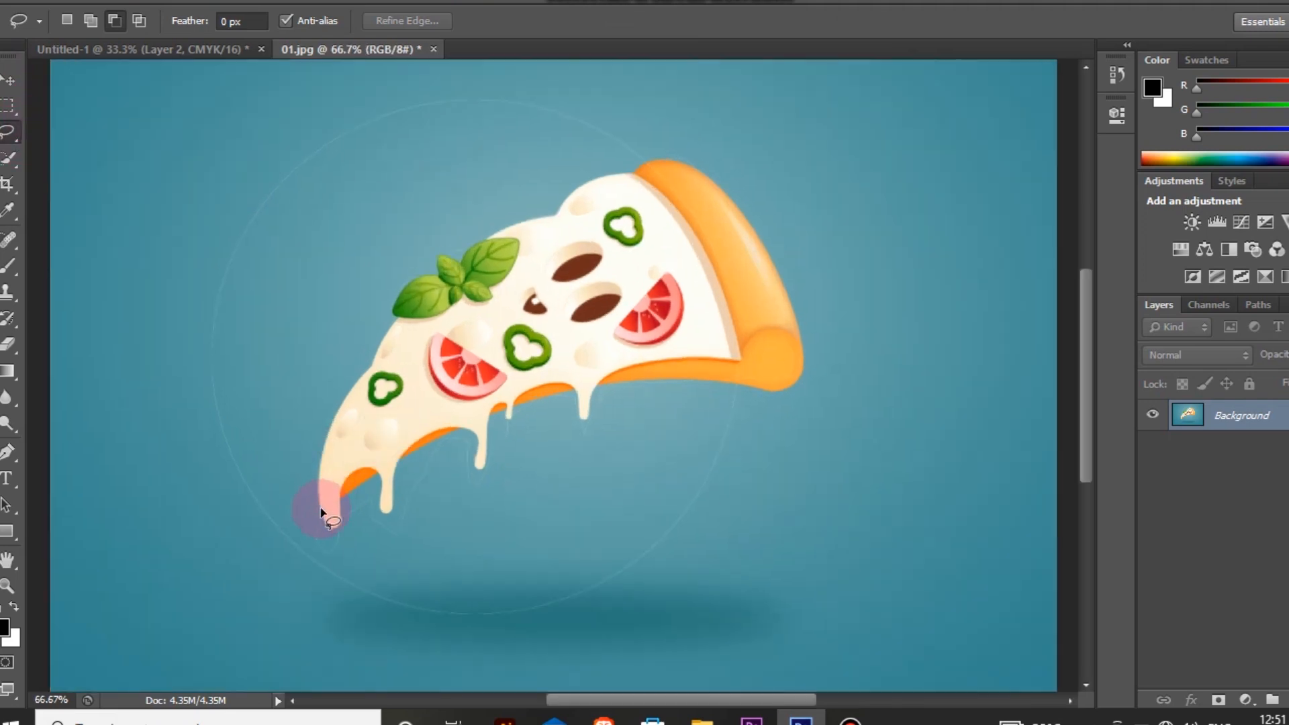
{"action": "left_click_drag", "start_coordinate": [343, 407], "coordinate": [385, 344]}
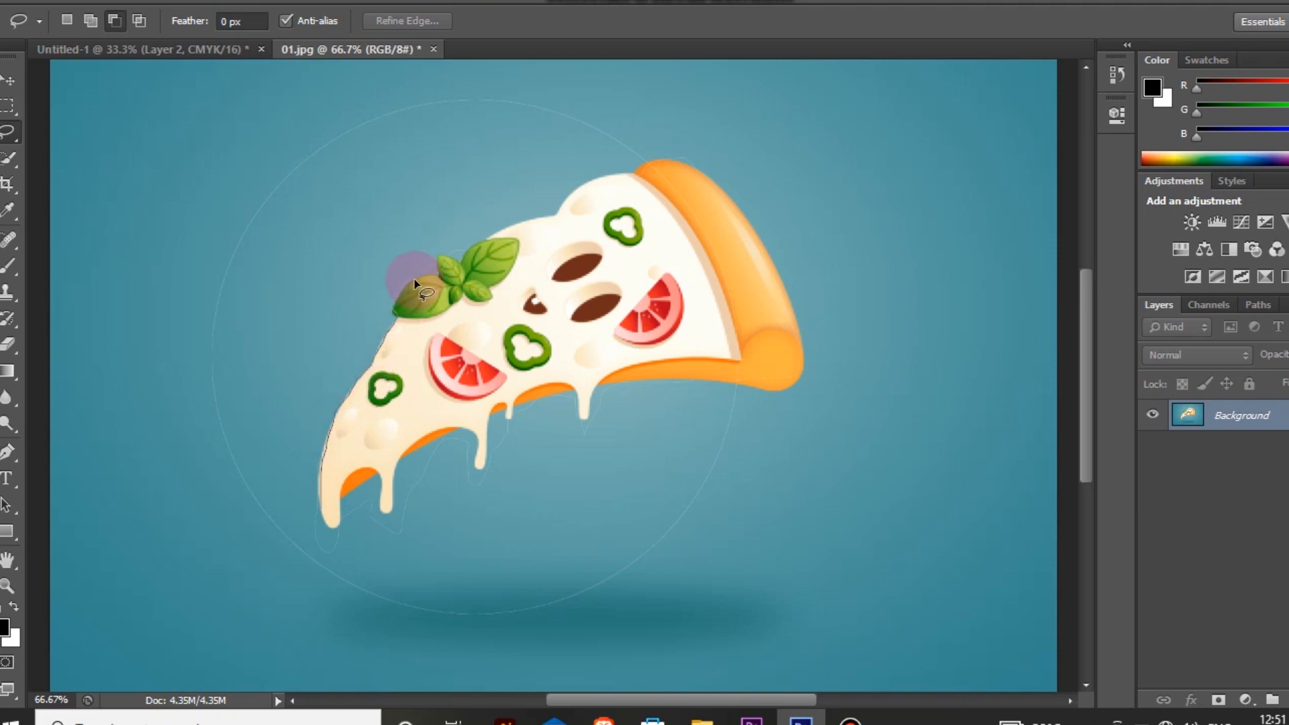
{"action": "mouse_move", "coordinate": [441, 259]}
{"action": "left_mouse_down"}
{"action": "mouse_move", "coordinate": [576, 193]}
{"action": "mouse_move", "coordinate": [672, 160]}
{"action": "mouse_move", "coordinate": [735, 213]}
{"action": "left_mouse_up"}
{"action": "mouse_move", "coordinate": [767, 257]}
{"action": "left_mouse_down"}
{"action": "mouse_move", "coordinate": [799, 384]}
{"action": "mouse_move", "coordinate": [637, 377]}
{"action": "mouse_move", "coordinate": [601, 385]}
{"action": "mouse_move", "coordinate": [586, 431]}
{"action": "left_mouse_up"}
{"action": "mouse_move", "coordinate": [568, 388]}
{"action": "left_mouse_down"}
{"action": "mouse_move", "coordinate": [491, 425]}
{"action": "mouse_move", "coordinate": [484, 477]}
{"action": "mouse_move", "coordinate": [469, 431]}
{"action": "mouse_move", "coordinate": [415, 453]}
{"action": "left_mouse_up"}
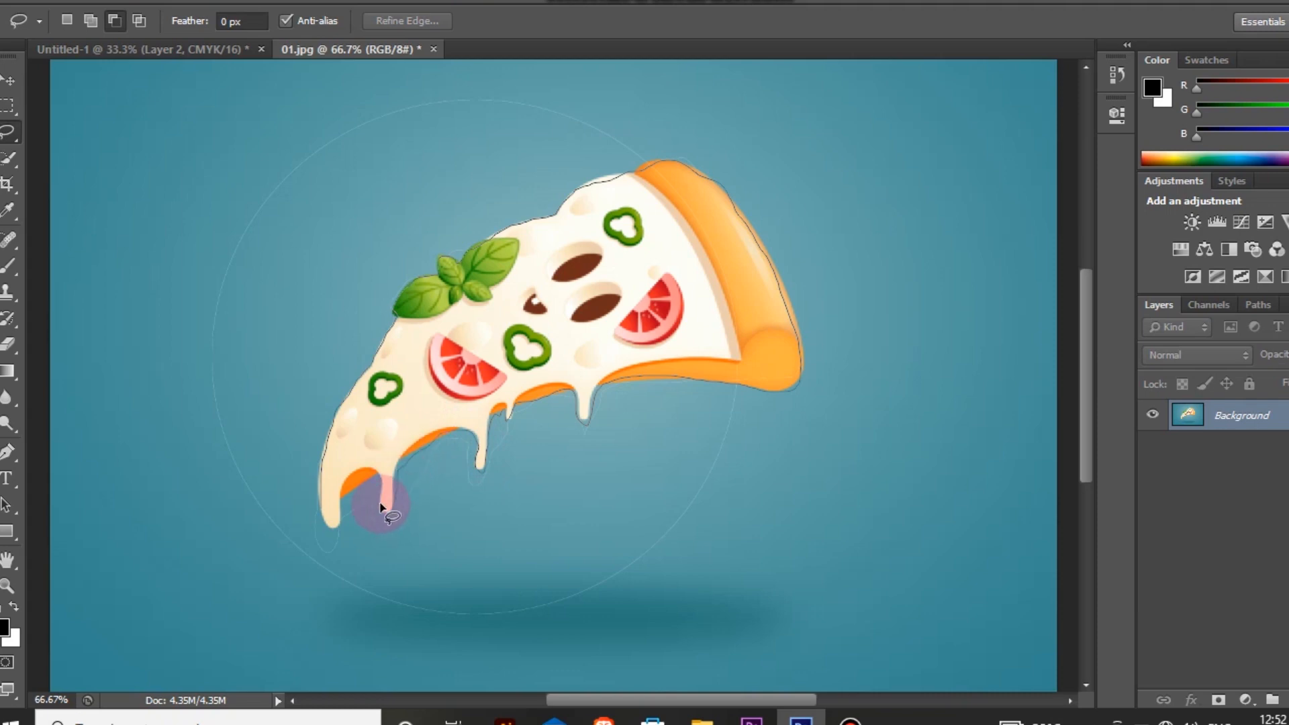
{"action": "left_click_drag", "start_coordinate": [317, 491], "coordinate": [325, 458]}
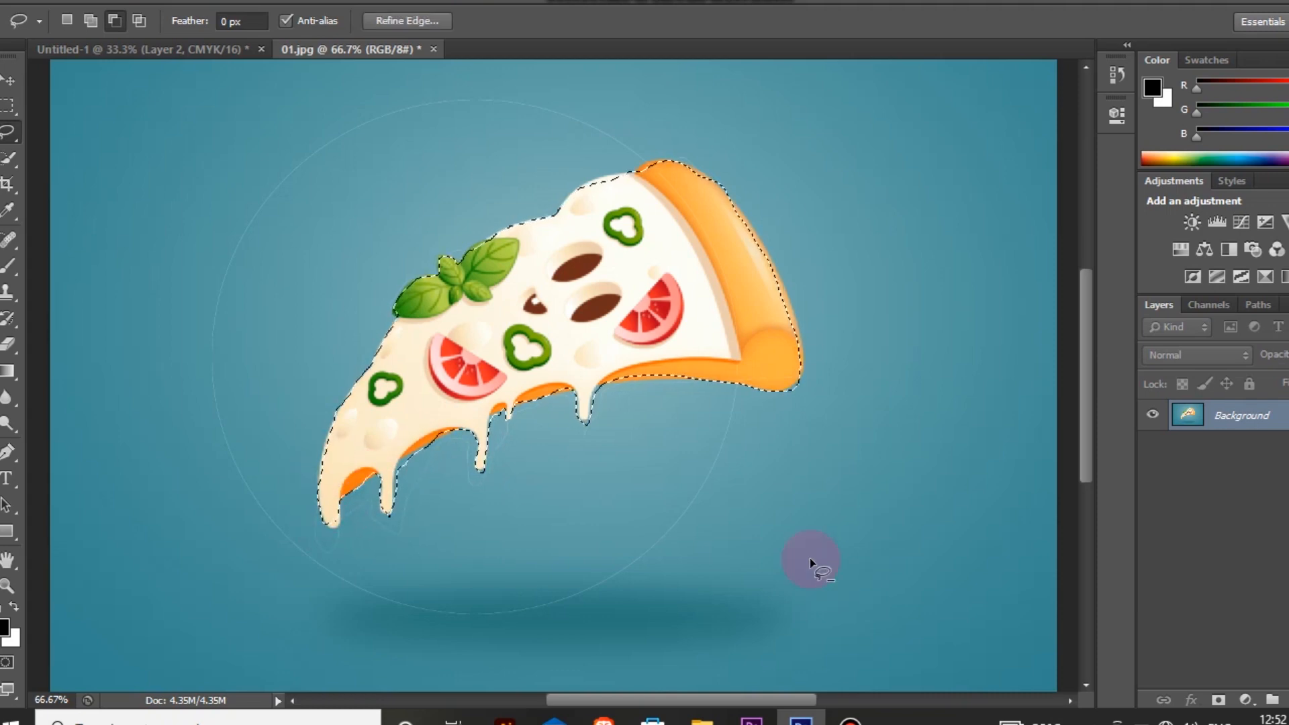
Add small lassoed areas to the selection along the upper cheese edge, near the pizza tip and under the crust.
{"action": "left_click", "coordinate": [90, 25]}
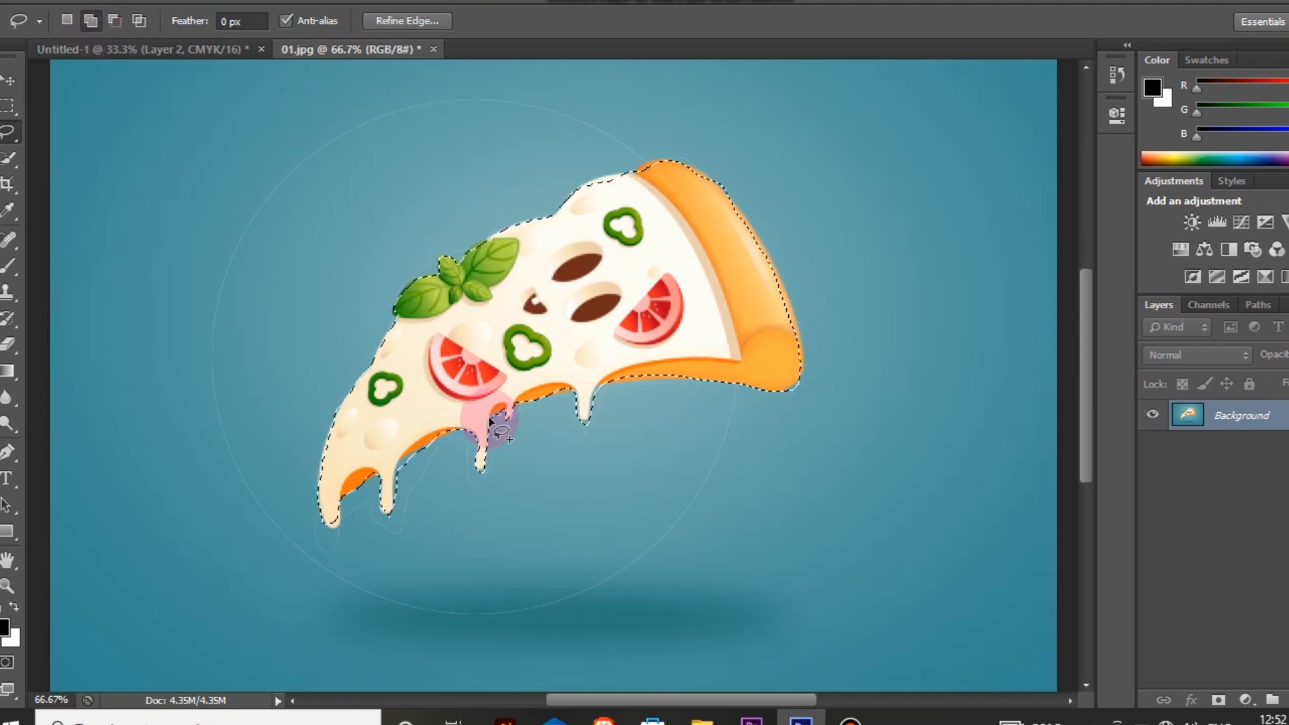
{"action": "left_click_drag", "start_coordinate": [623, 181], "coordinate": [579, 195]}
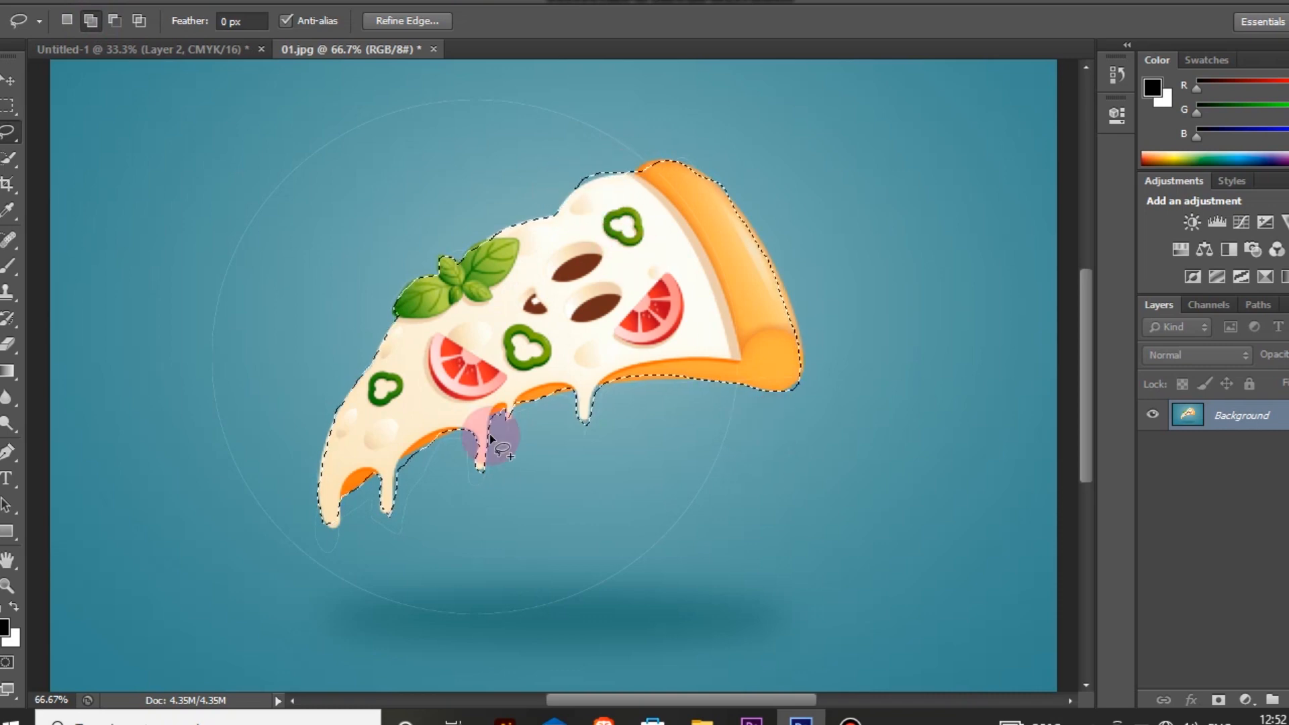
{"action": "mouse_move", "coordinate": [359, 443]}
{"action": "left_mouse_down"}
{"action": "mouse_move", "coordinate": [339, 423]}
{"action": "mouse_move", "coordinate": [321, 460]}
{"action": "mouse_move", "coordinate": [340, 412]}
{"action": "left_mouse_up"}
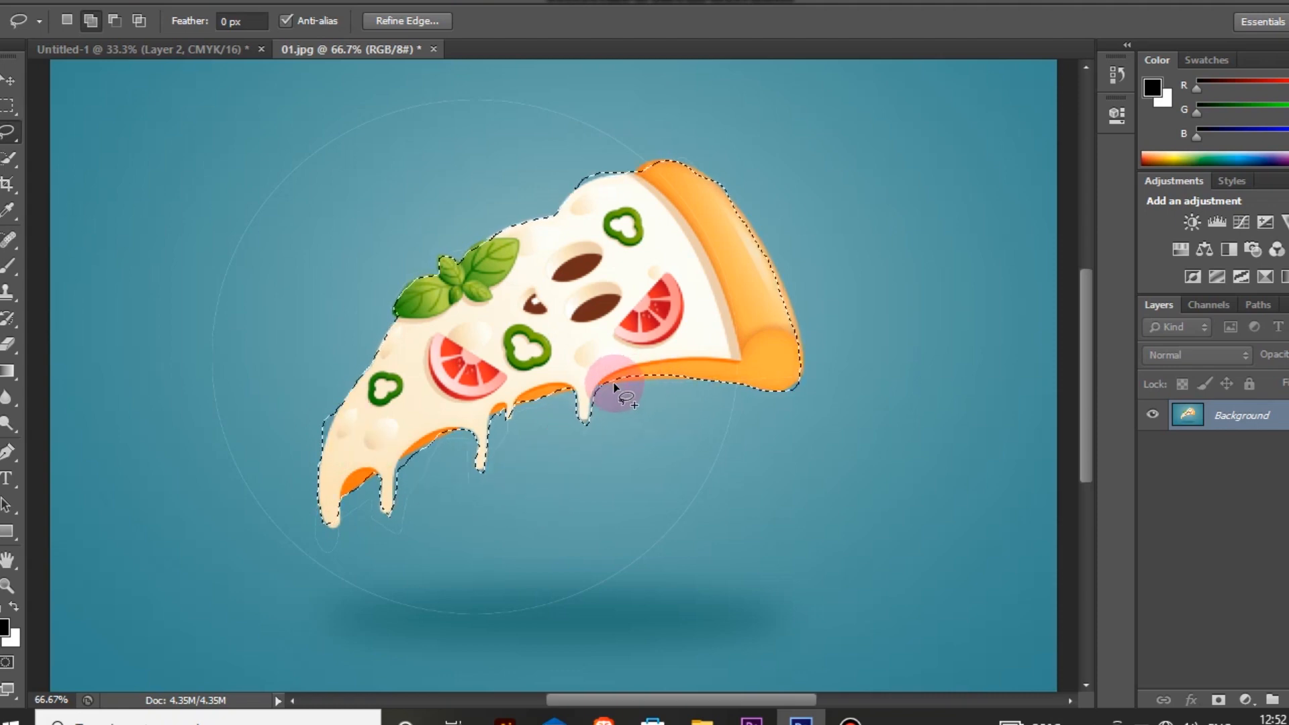
{"action": "left_click_drag", "start_coordinate": [690, 380], "coordinate": [611, 382]}
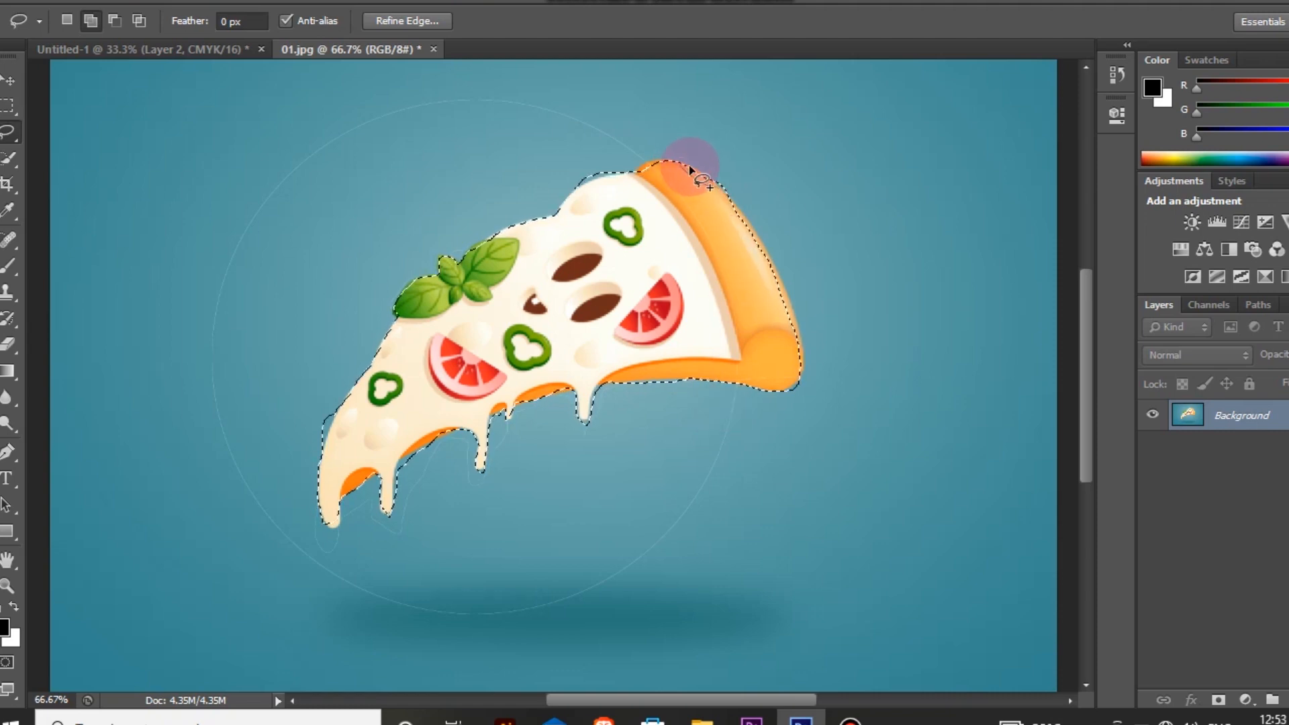
Subtract small lassoed areas from the selection near the pizza tip, at the upper cheese edge and along the outer crust.
{"action": "left_click", "coordinate": [114, 20]}
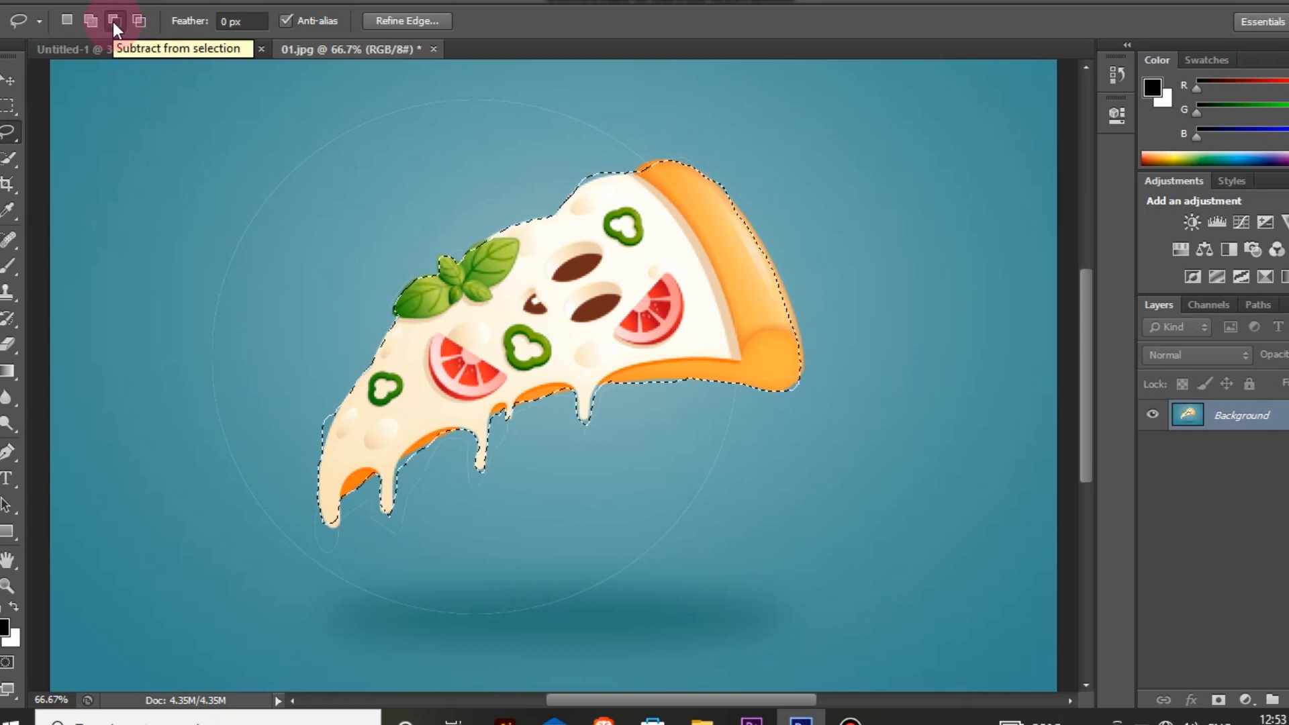
{"action": "left_click", "coordinate": [95, 23]}
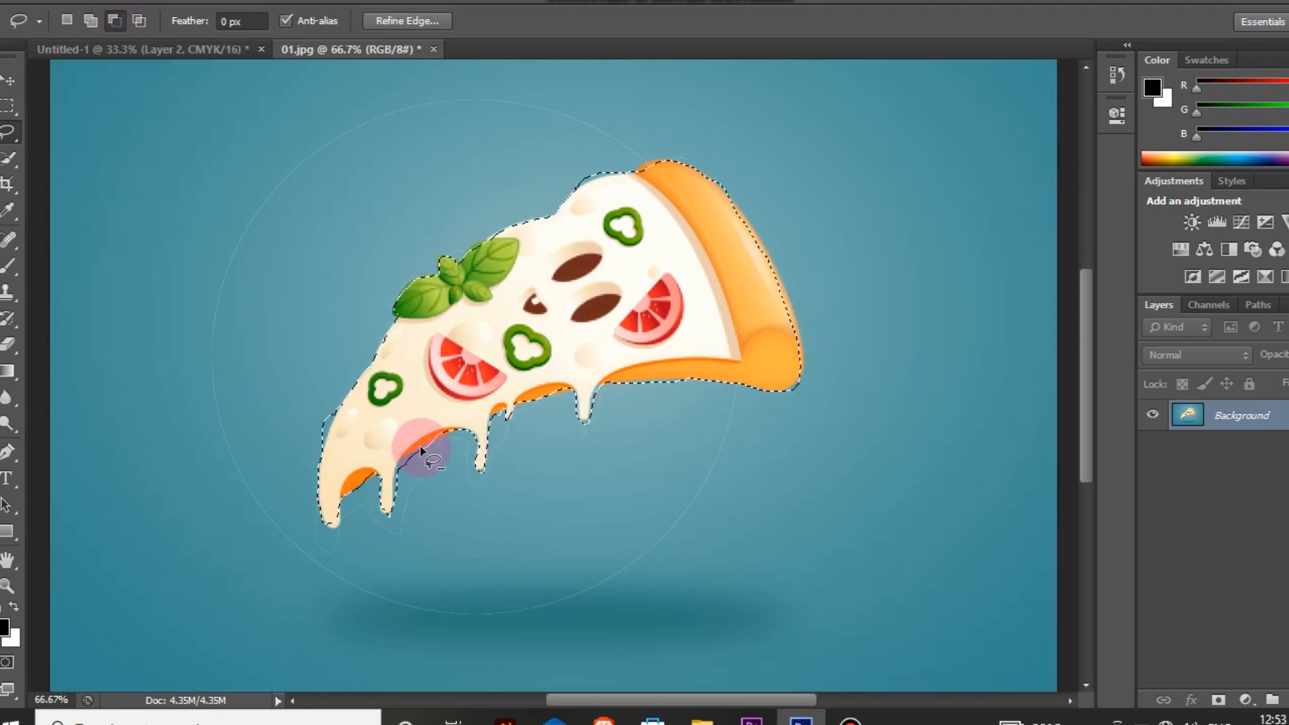
{"action": "mouse_move", "coordinate": [389, 480]}
{"action": "left_mouse_down"}
{"action": "mouse_move", "coordinate": [396, 468]}
{"action": "mouse_move", "coordinate": [369, 495]}
{"action": "mouse_move", "coordinate": [334, 420]}
{"action": "mouse_move", "coordinate": [325, 432]}
{"action": "mouse_move", "coordinate": [345, 425]}
{"action": "mouse_move", "coordinate": [336, 411]}
{"action": "mouse_move", "coordinate": [333, 472]}
{"action": "mouse_move", "coordinate": [338, 432]}
{"action": "mouse_move", "coordinate": [323, 431]}
{"action": "mouse_move", "coordinate": [334, 437]}
{"action": "mouse_move", "coordinate": [343, 415]}
{"action": "left_mouse_up"}
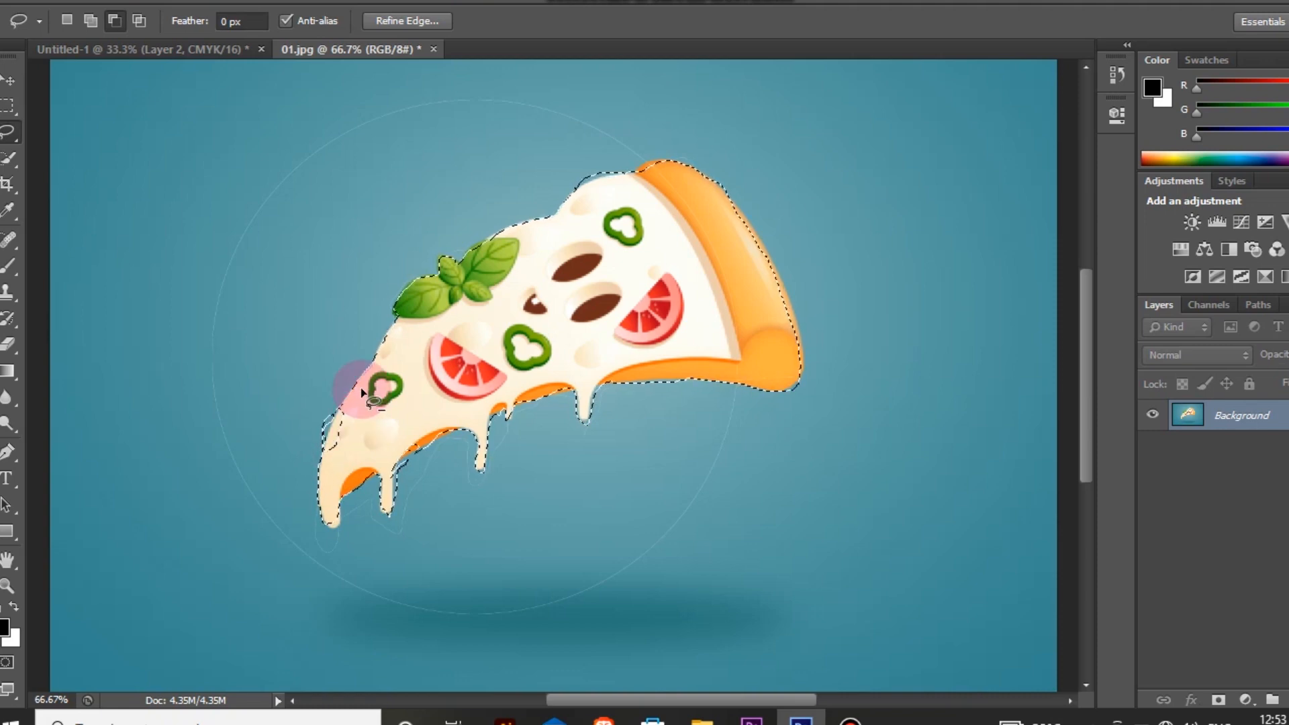
{"action": "mouse_move", "coordinate": [597, 182]}
{"action": "left_mouse_down"}
{"action": "mouse_move", "coordinate": [580, 180]}
{"action": "mouse_move", "coordinate": [613, 180]}
{"action": "mouse_move", "coordinate": [599, 181]}
{"action": "left_mouse_up"}
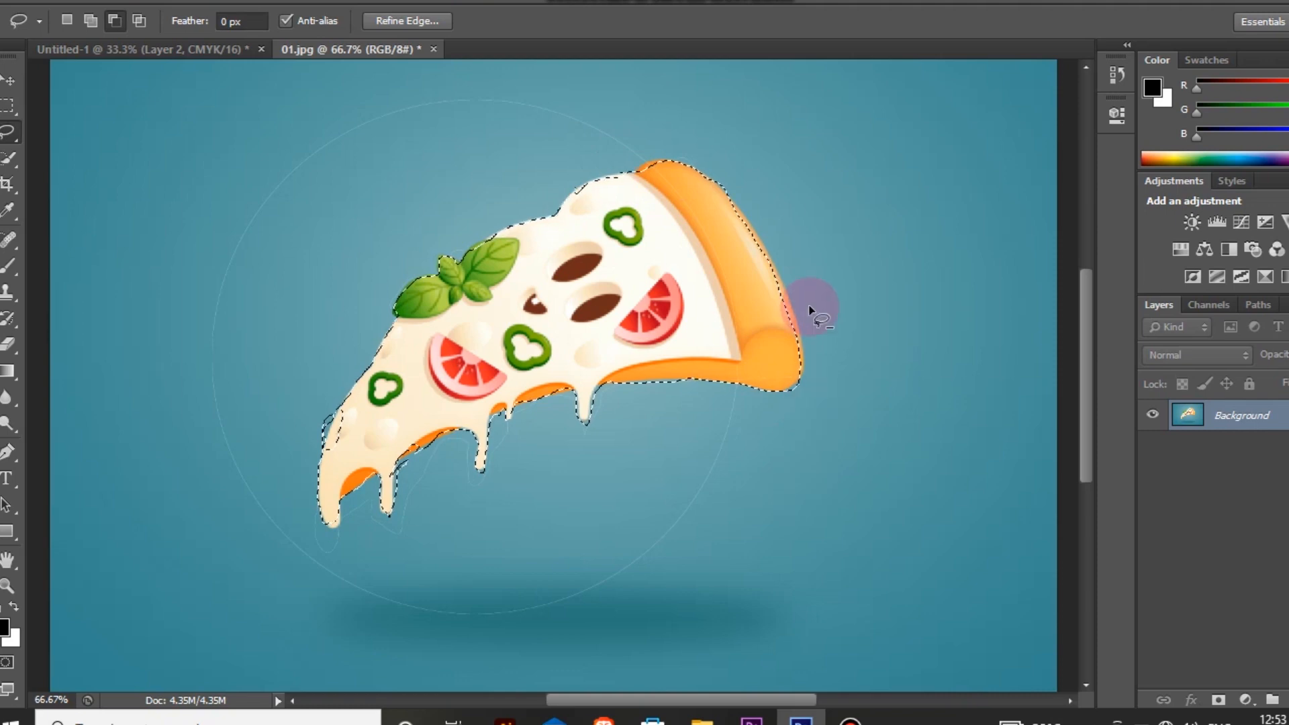
{"action": "mouse_move", "coordinate": [796, 351]}
{"action": "left_mouse_down"}
{"action": "mouse_move", "coordinate": [800, 313]}
{"action": "mouse_move", "coordinate": [774, 254]}
{"action": "mouse_move", "coordinate": [759, 261]}
{"action": "mouse_move", "coordinate": [791, 351]}
{"action": "left_mouse_up"}
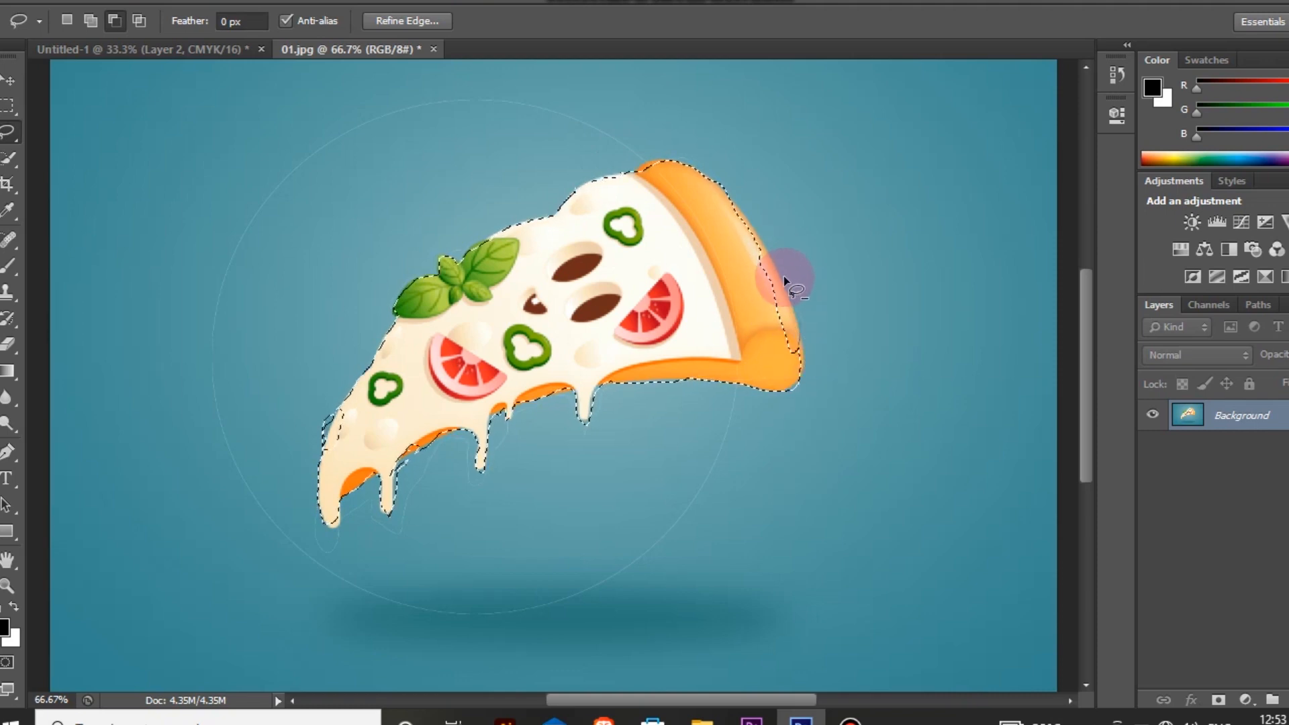
Add small lassoed areas back to the selection along the outer crust edge and at the crust's lower end.
{"action": "left_click", "coordinate": [91, 20]}
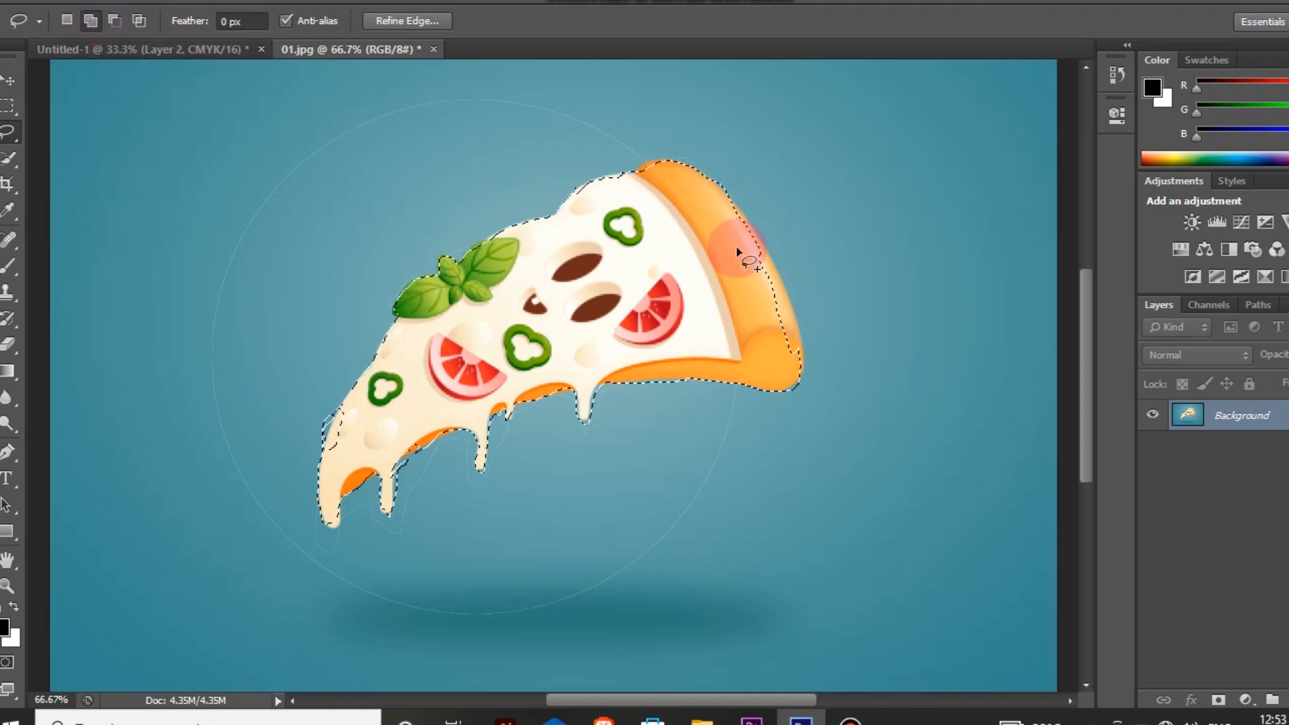
{"action": "mouse_move", "coordinate": [756, 236]}
{"action": "left_mouse_down"}
{"action": "mouse_move", "coordinate": [806, 346]}
{"action": "mouse_move", "coordinate": [783, 306]}
{"action": "mouse_move", "coordinate": [378, 270]}
{"action": "left_mouse_up"}
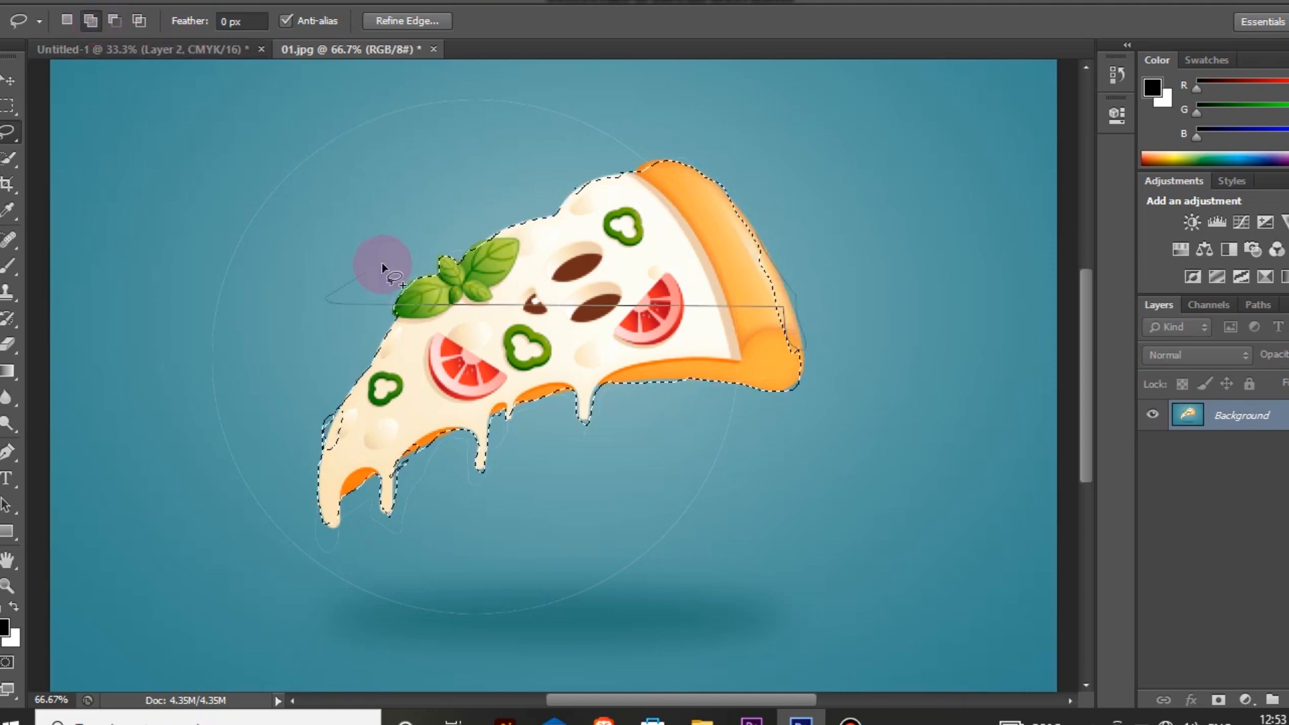
{"action": "key", "text": "ctrl+z"}
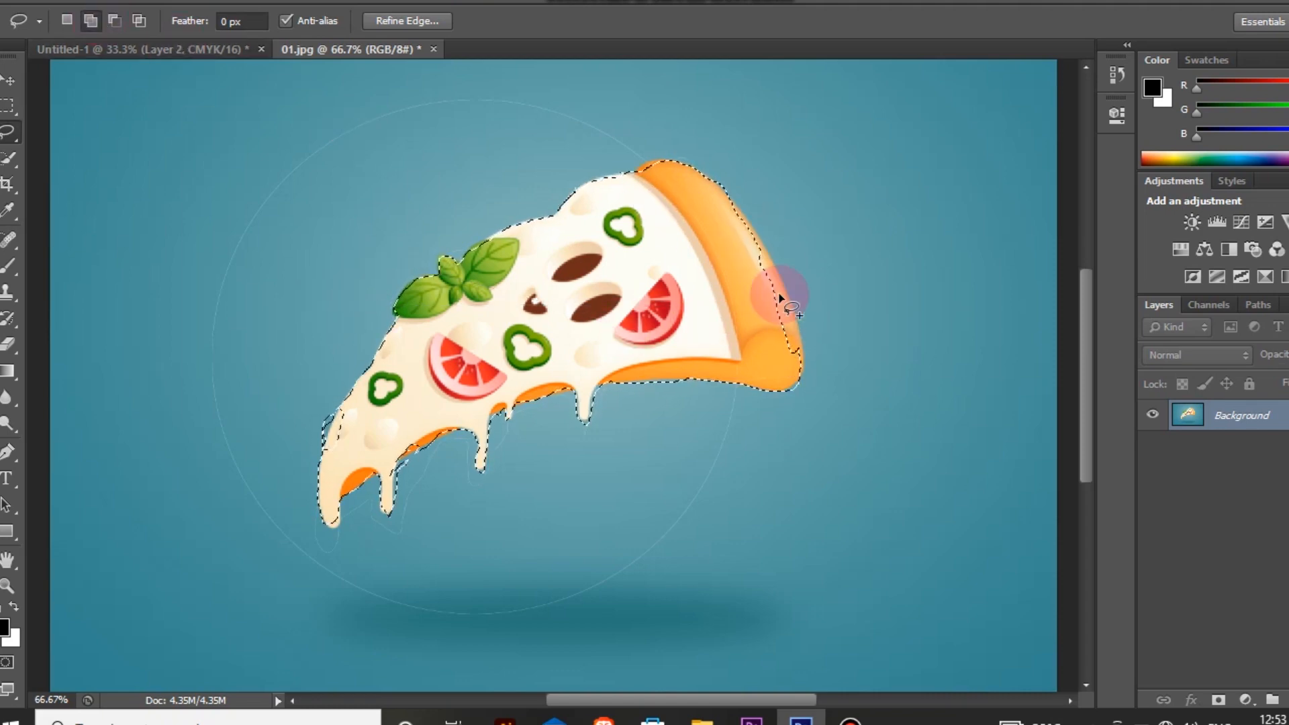
{"action": "mouse_move", "coordinate": [764, 253]}
{"action": "left_mouse_down"}
{"action": "mouse_move", "coordinate": [810, 340]}
{"action": "mouse_move", "coordinate": [779, 329]}
{"action": "left_mouse_up"}
{"action": "left_click_drag", "start_coordinate": [762, 268], "coordinate": [765, 252]}
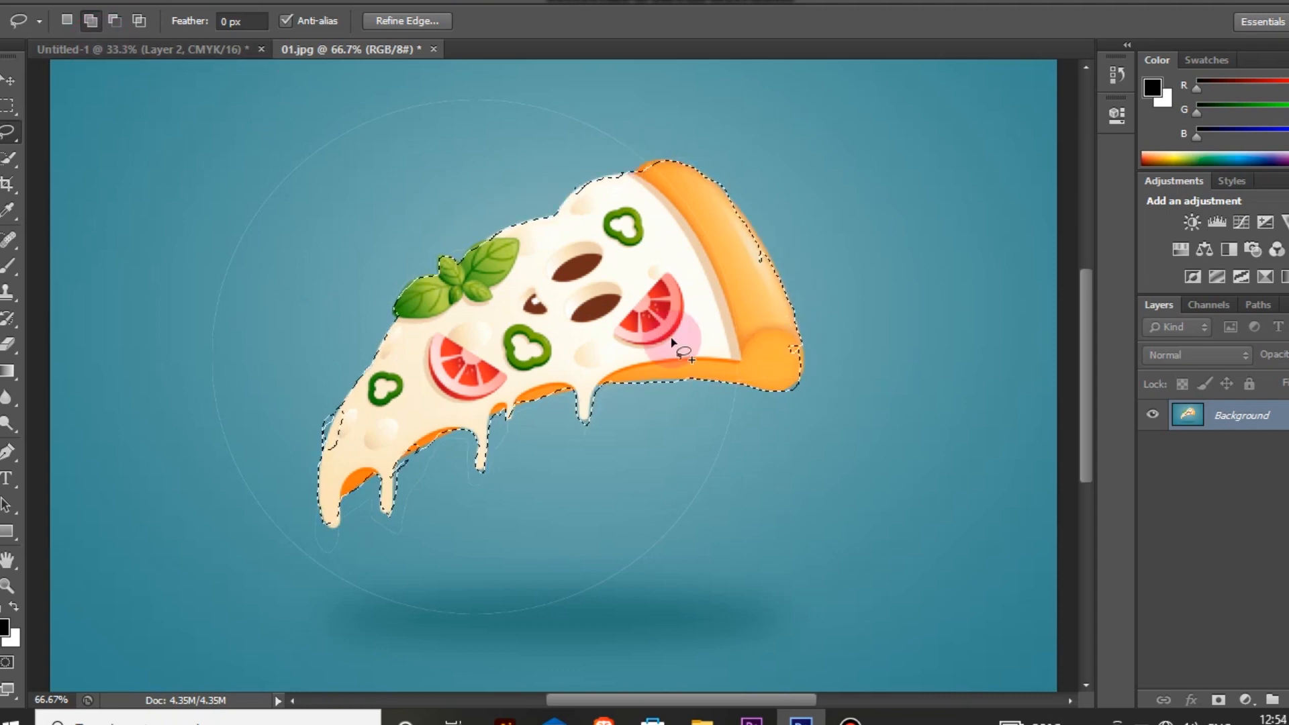
{"action": "mouse_move", "coordinate": [804, 362]}
{"action": "left_mouse_down"}
{"action": "mouse_move", "coordinate": [809, 340]}
{"action": "mouse_move", "coordinate": [784, 351]}
{"action": "left_mouse_up"}
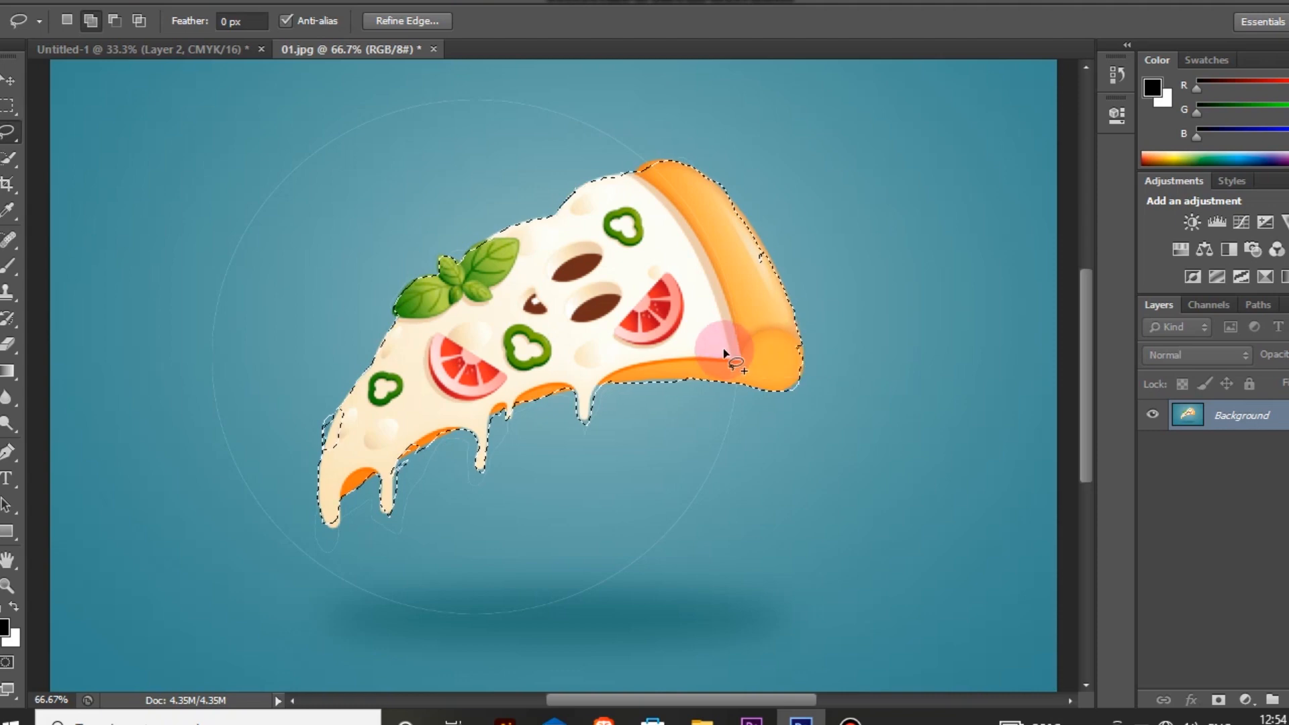
Subtract a small lassoed area from the selection at the cheese edge near the pizza tip.
{"action": "left_click", "coordinate": [117, 21]}
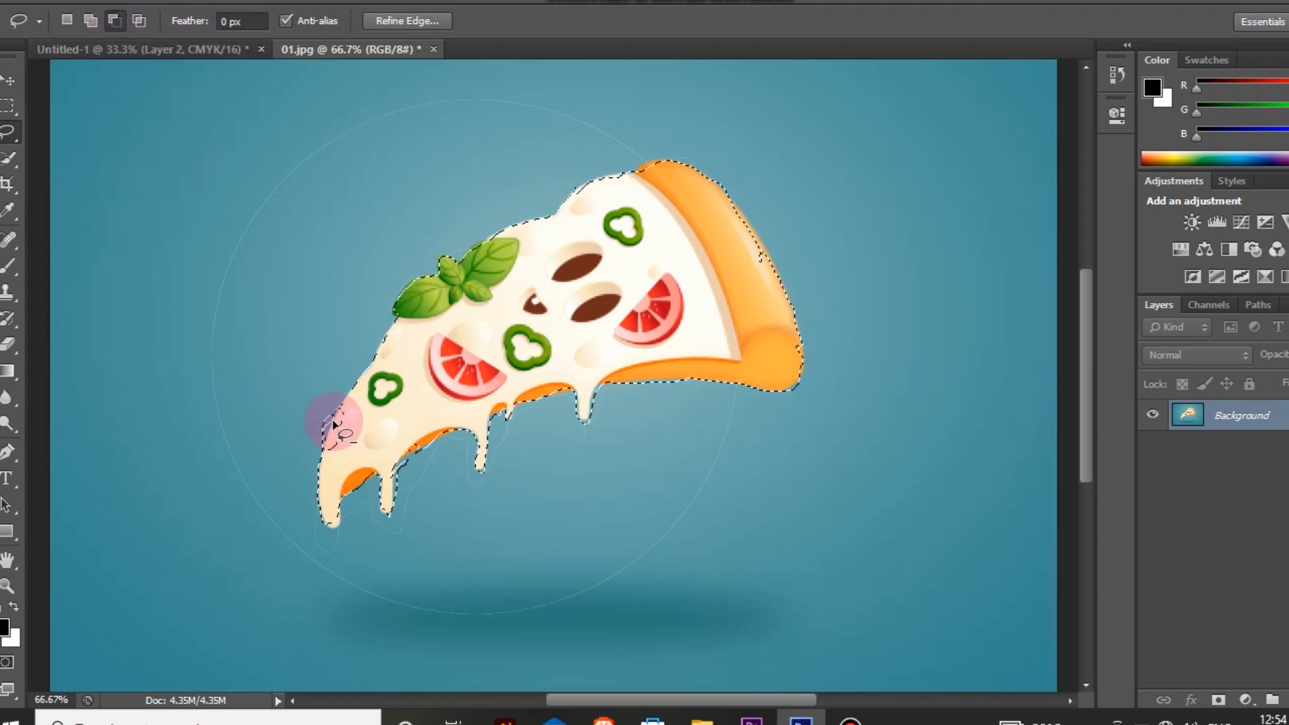
{"action": "mouse_move", "coordinate": [326, 408]}
{"action": "left_mouse_down"}
{"action": "mouse_move", "coordinate": [345, 425]}
{"action": "mouse_move", "coordinate": [316, 446]}
{"action": "mouse_move", "coordinate": [341, 408]}
{"action": "left_mouse_up"}
{"action": "left_click", "coordinate": [88, 21]}
Clear the selection and trace a closed Polygonal Lasso selection around the whole pizza slice, including the basil leaves and cheese drips.
{"action": "key", "text": "ctrl+d"}
{"action": "left_click_drag", "start_coordinate": [14, 130], "coordinate": [60, 148]}
{"action": "left_click", "coordinate": [371, 368]}
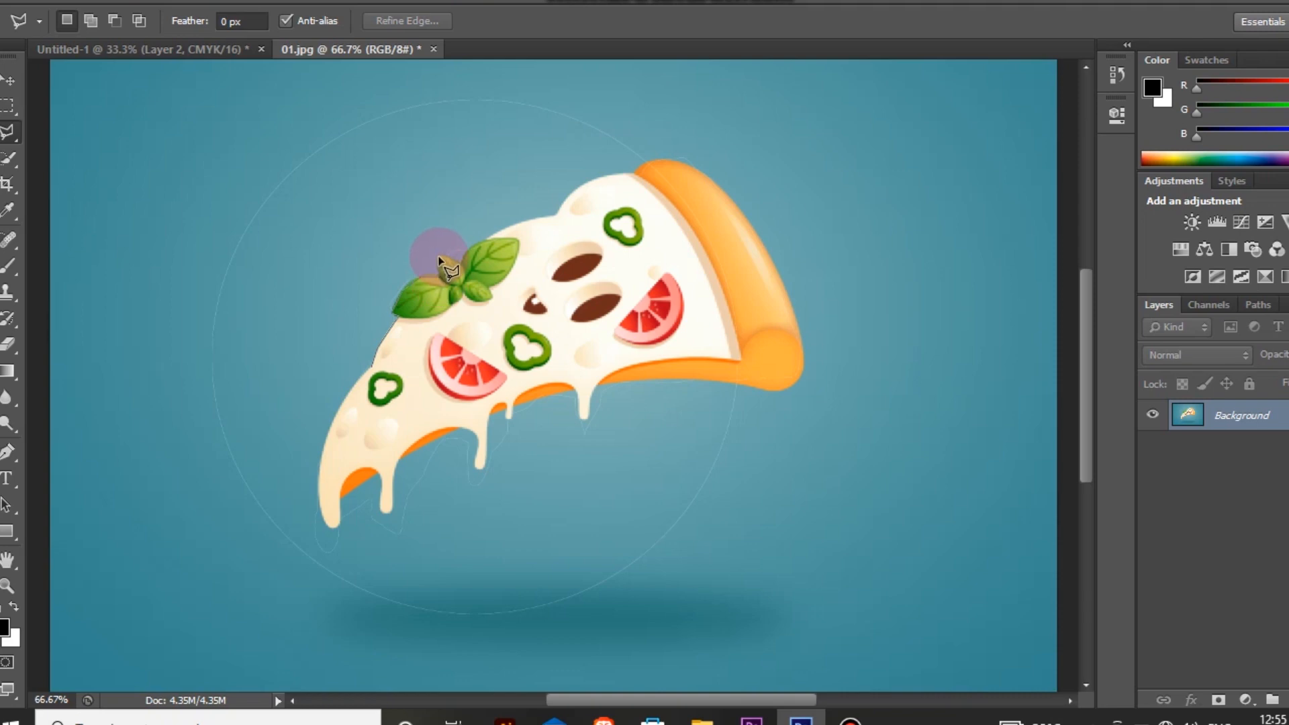
{"action": "scroll", "coordinate": [447, 264], "scroll_direction": "up", "scroll_amount": 1}
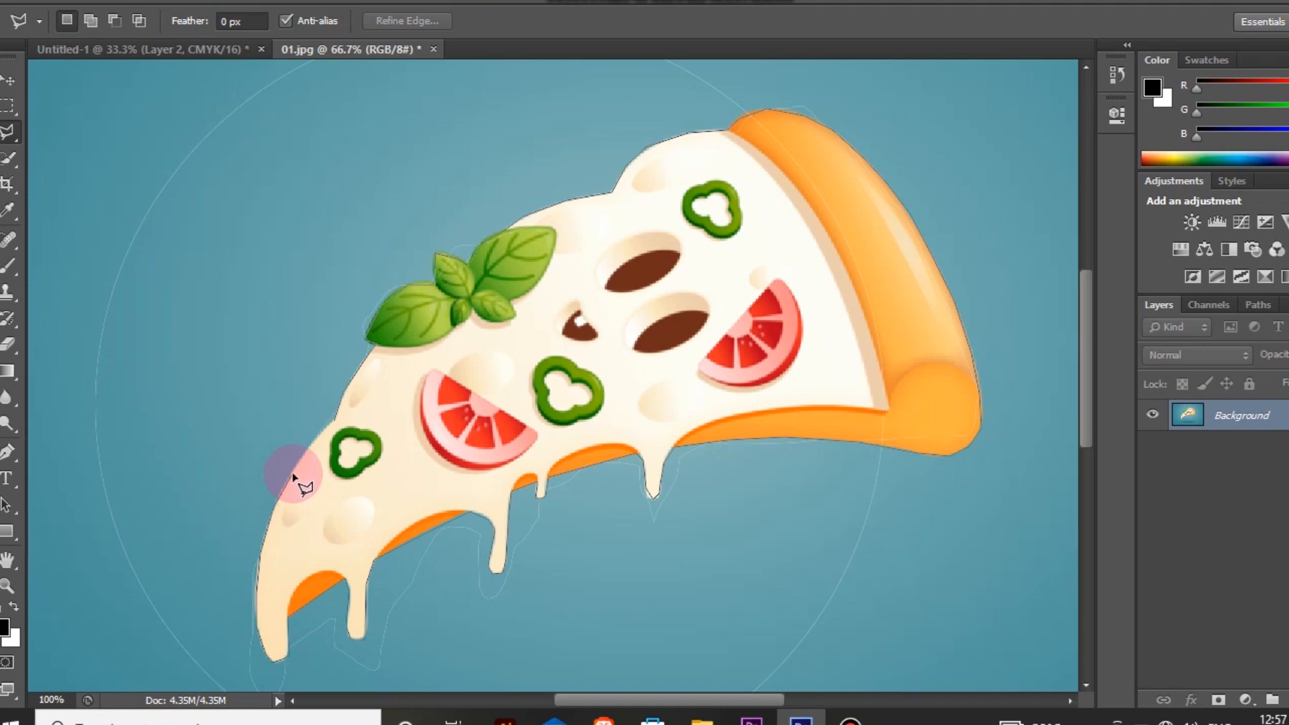
{"action": "left_click", "coordinate": [336, 424]}
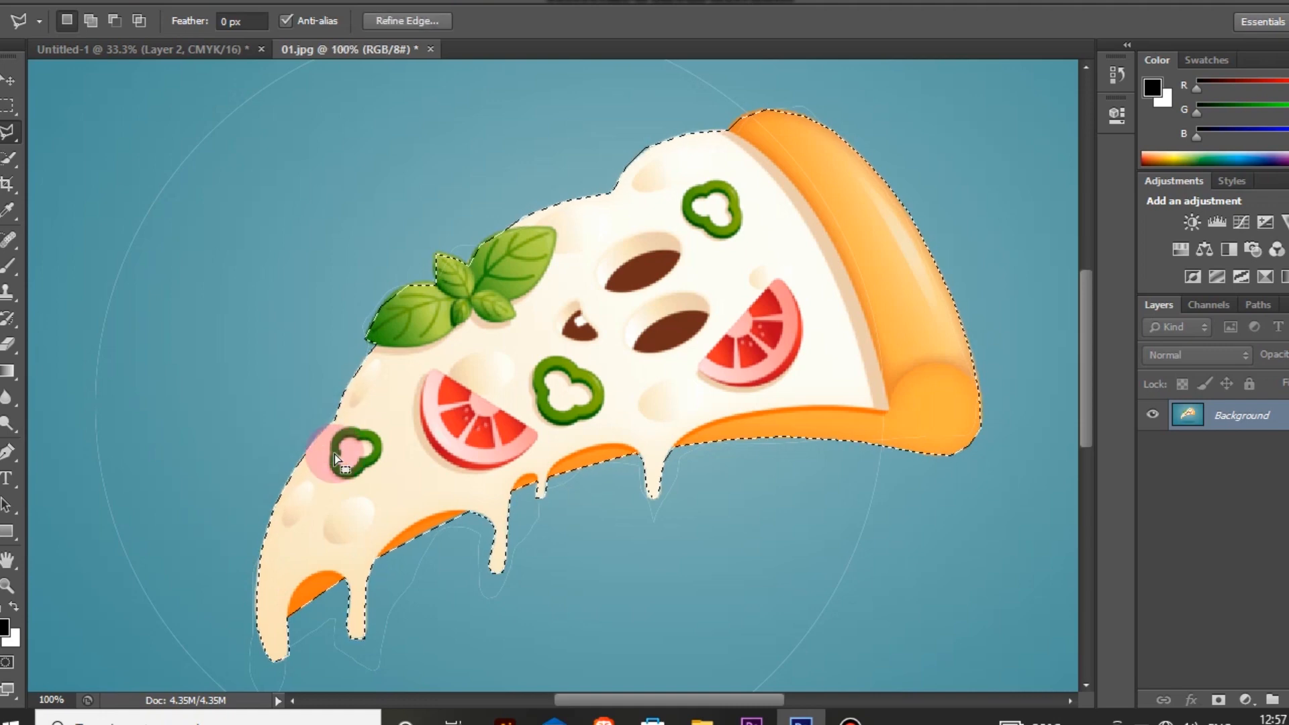
Copy the selected pizza slice into the Untitled-1 document and place it beside the blue pizza image.
{"action": "key", "text": "v"}
{"action": "mouse_move", "coordinate": [584, 311]}
{"action": "left_mouse_down"}
{"action": "mouse_move", "coordinate": [473, 311]}
{"action": "mouse_move", "coordinate": [541, 372]}
{"action": "mouse_move", "coordinate": [210, 51]}
{"action": "mouse_move", "coordinate": [253, 81]}
{"action": "mouse_move", "coordinate": [464, 342]}
{"action": "mouse_move", "coordinate": [950, 382]}
{"action": "mouse_move", "coordinate": [980, 367]}
{"action": "mouse_move", "coordinate": [926, 403]}
{"action": "mouse_move", "coordinate": [915, 384]}
{"action": "mouse_move", "coordinate": [993, 339]}
{"action": "left_mouse_up"}
{"action": "key", "text": "ctrl+minus"}
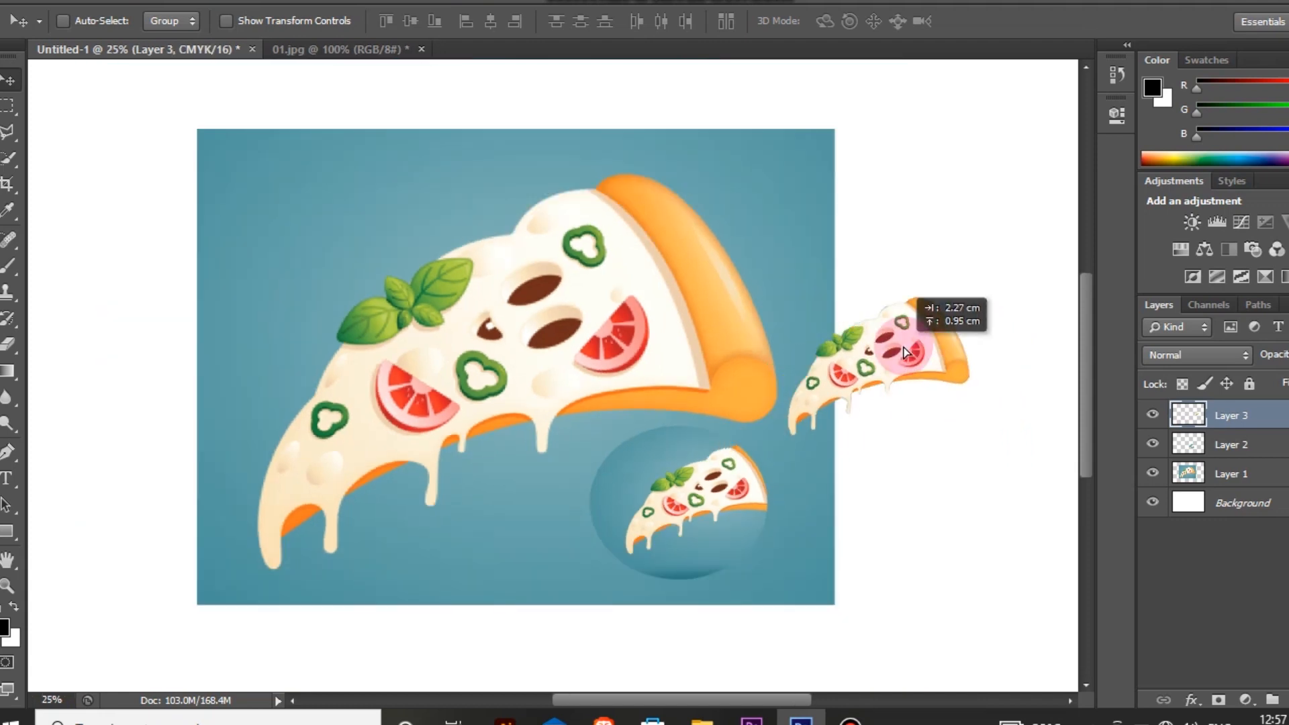
Scale the pasted pizza slice up to about 226% and move it up and outward, over the edge of the blue image.
{"action": "key", "text": "ctrl+t"}
{"action": "left_click_drag", "start_coordinate": [814, 430], "coordinate": [573, 598]}
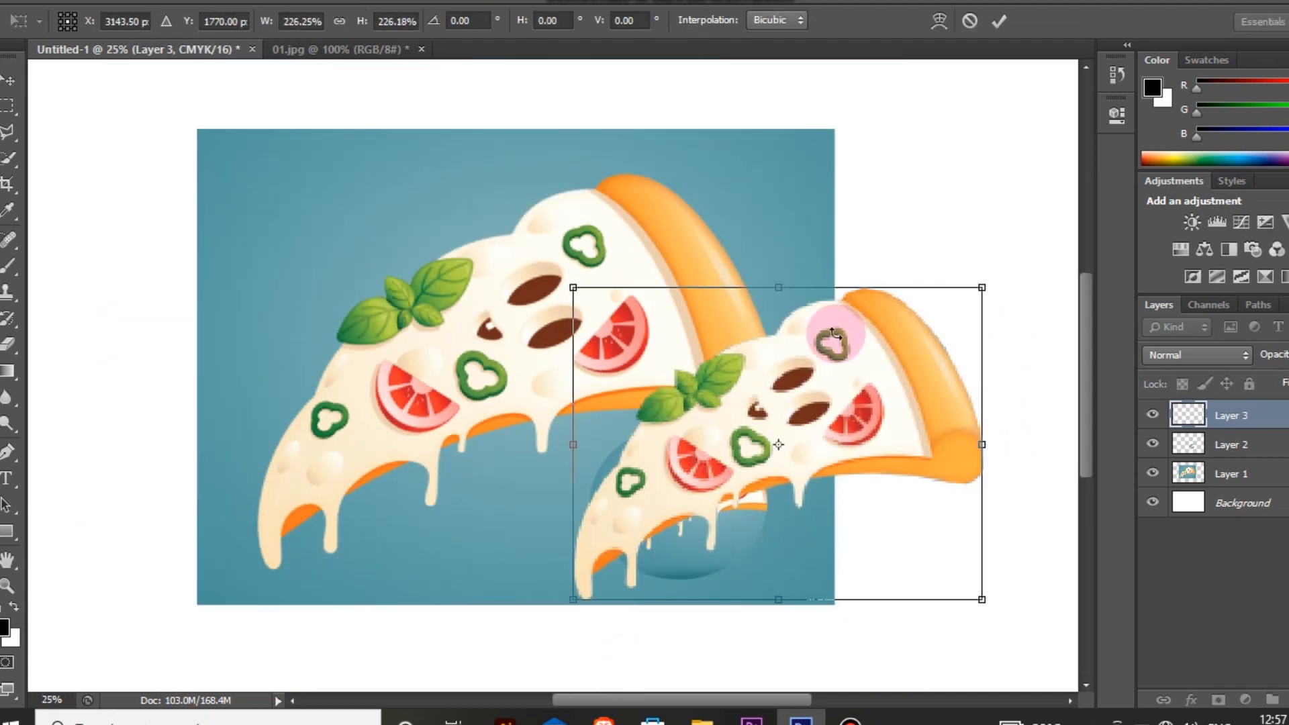
{"action": "key", "text": "Return"}
{"action": "left_click_drag", "start_coordinate": [835, 336], "coordinate": [917, 290]}
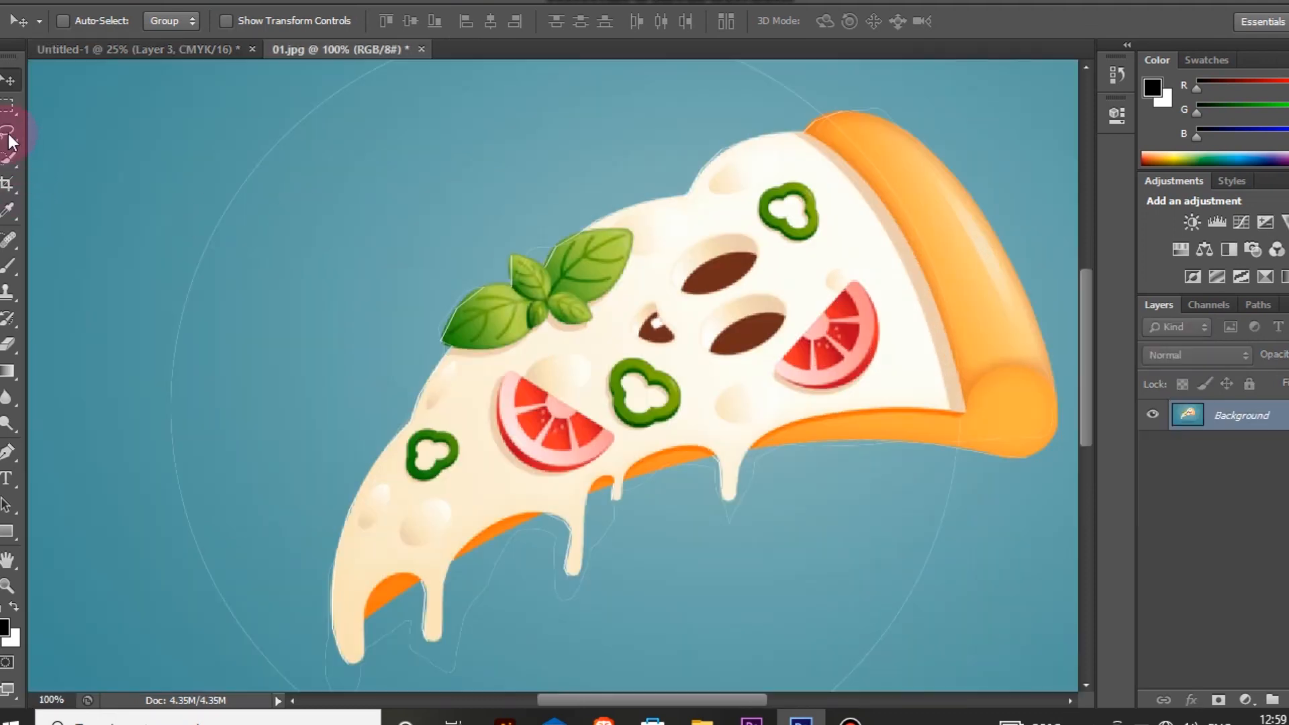
In 01.jpg, trace a closed Magnetic Lasso selection around the whole pizza slice, starting and ending at the basil leaf.
{"action": "left_click", "coordinate": [9, 141]}
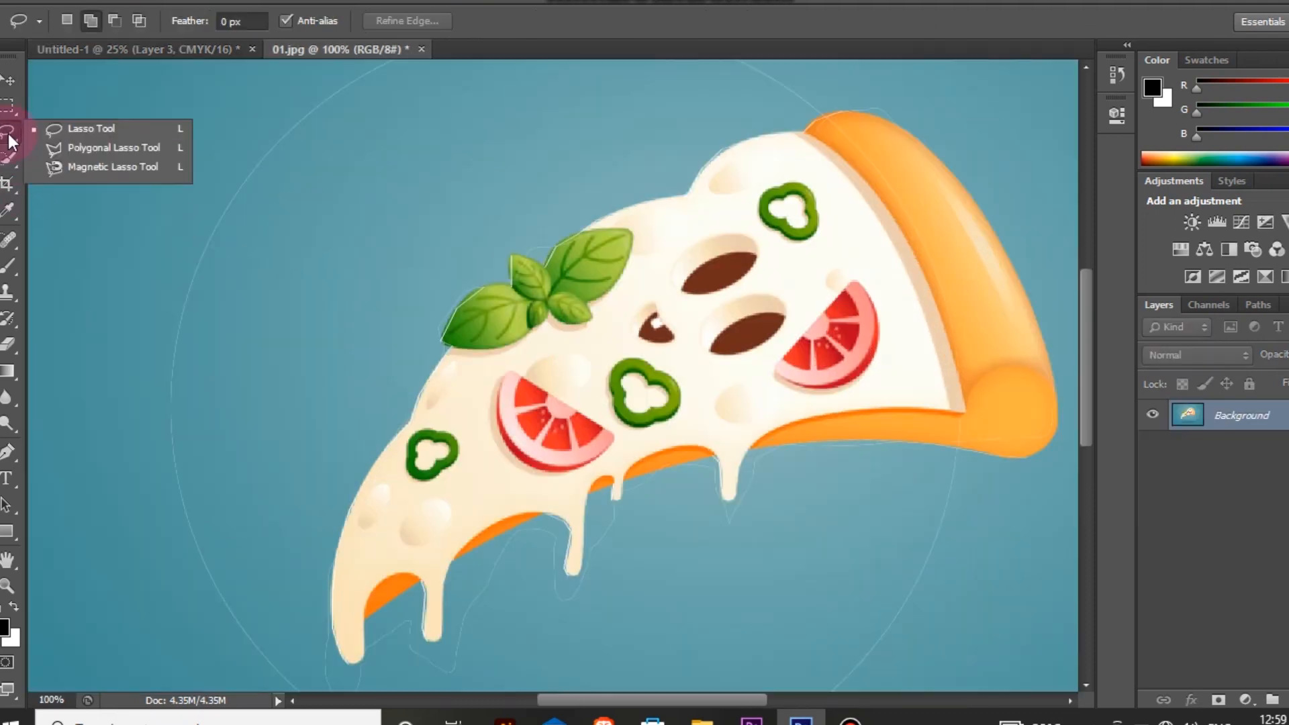
{"action": "left_click", "coordinate": [56, 162]}
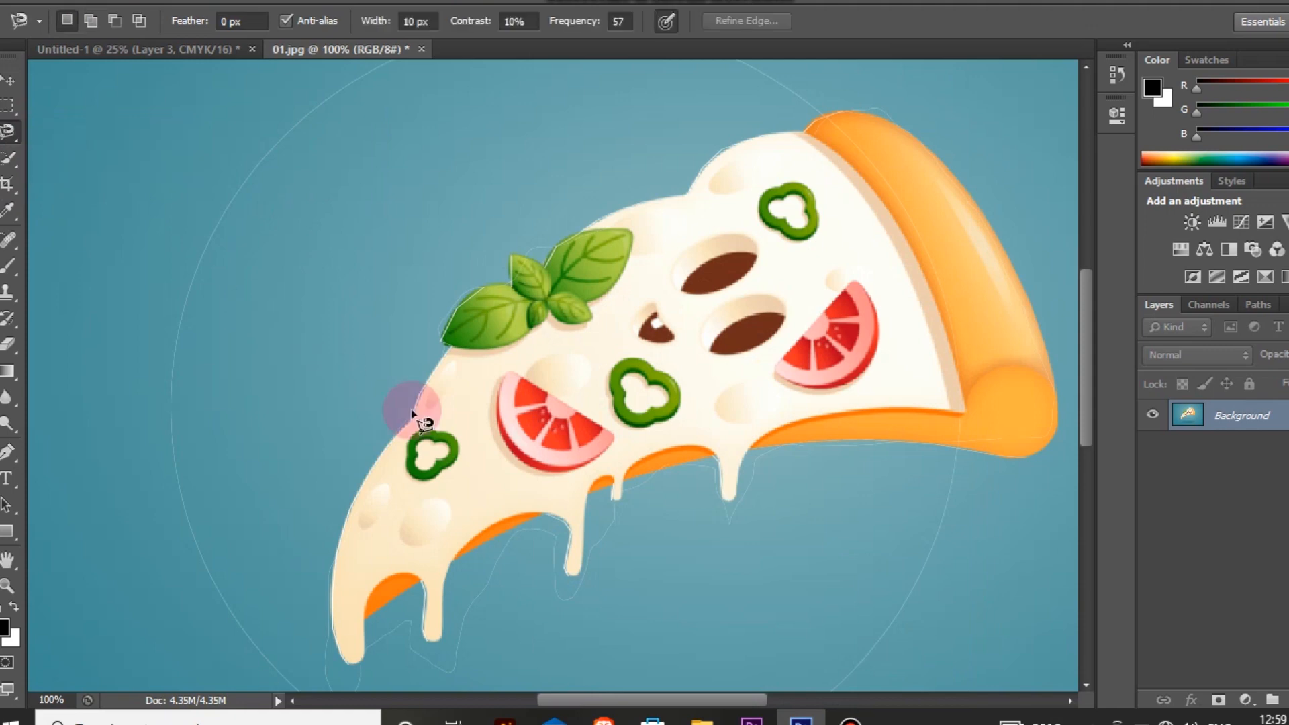
{"action": "left_click", "coordinate": [441, 341]}
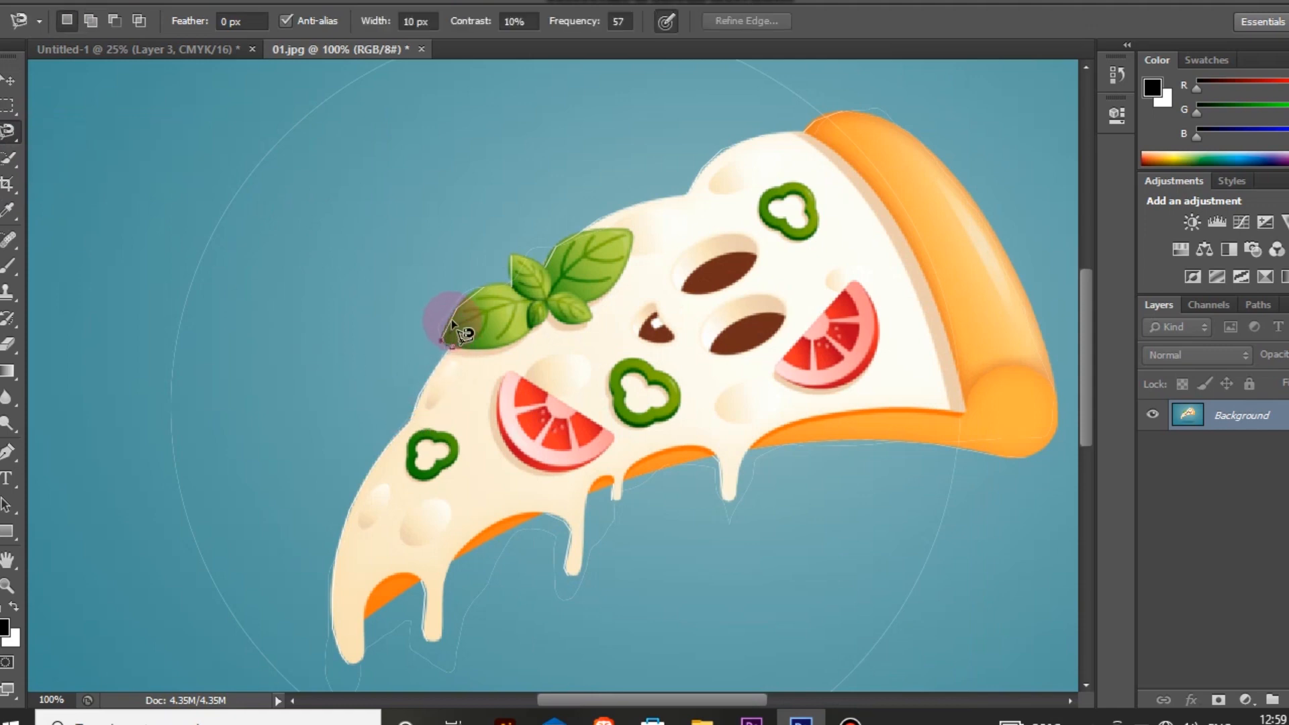
{"action": "left_click", "coordinate": [510, 286]}
{"action": "left_click", "coordinate": [511, 257]}
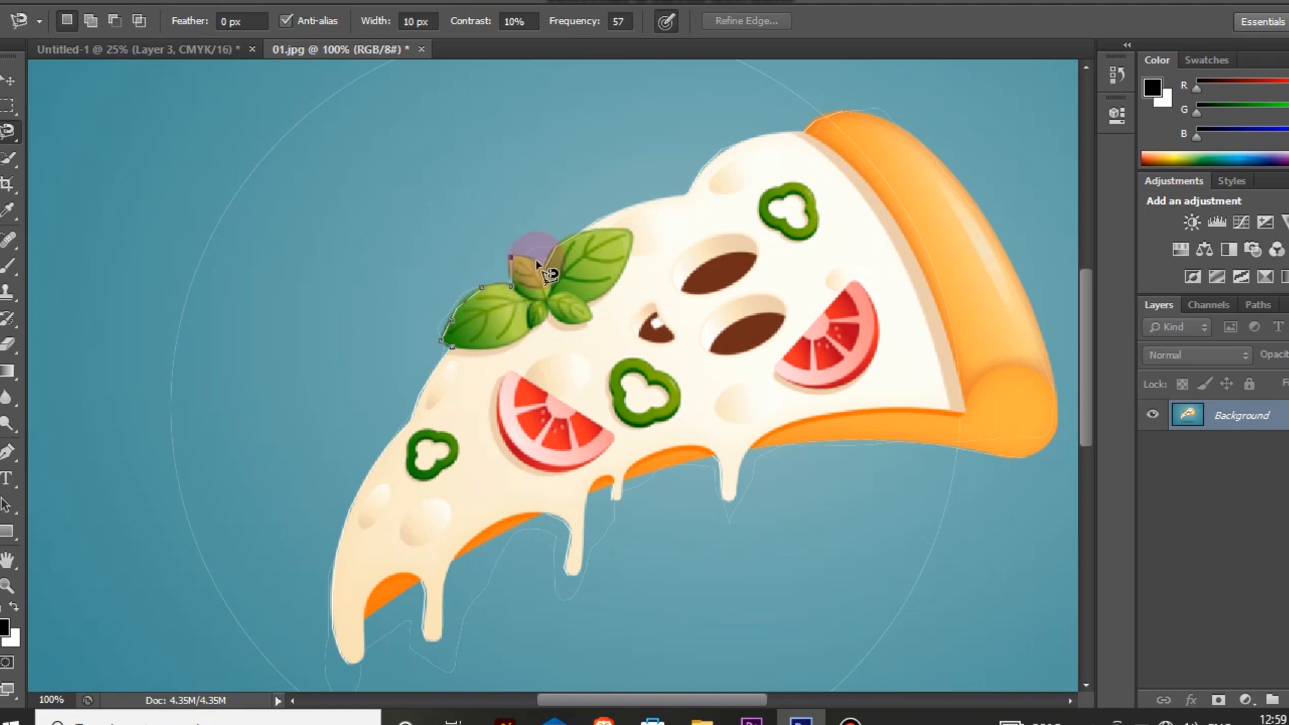
{"action": "left_click", "coordinate": [543, 268]}
{"action": "left_click", "coordinate": [554, 247]}
{"action": "left_click", "coordinate": [582, 230]}
{"action": "left_click", "coordinate": [608, 217]}
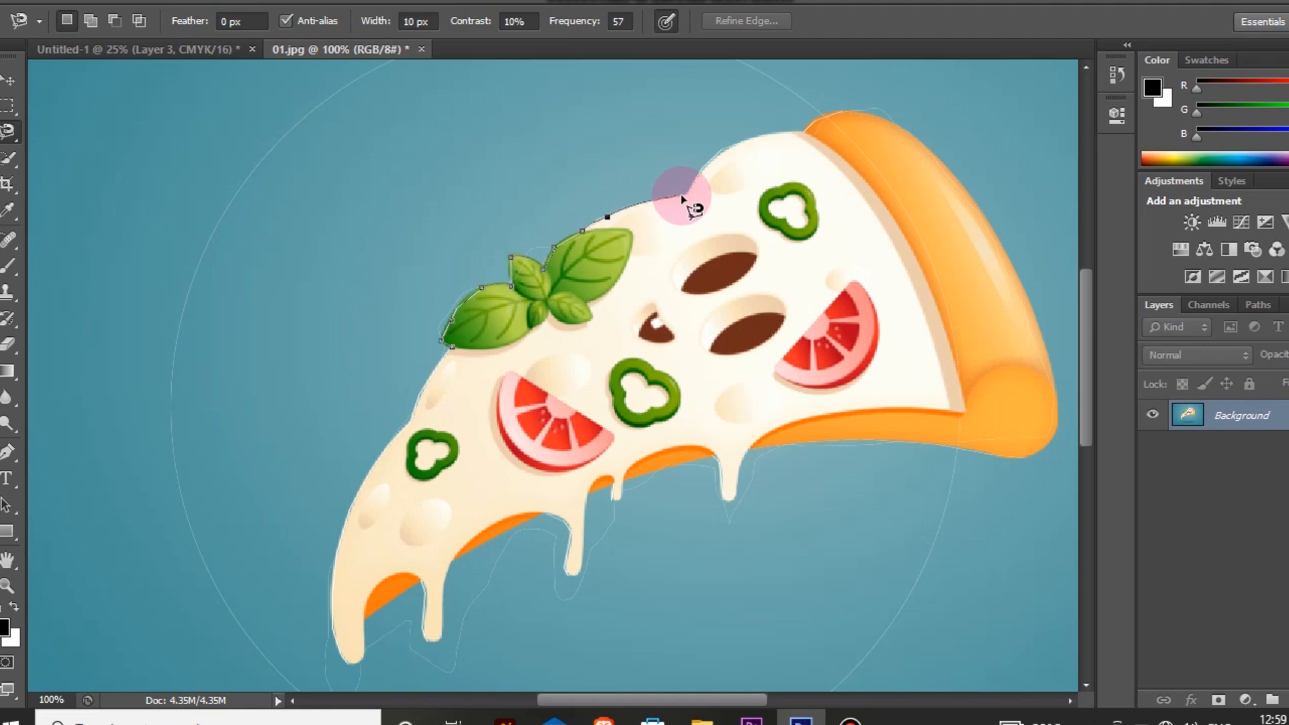
{"action": "left_click", "coordinate": [739, 141]}
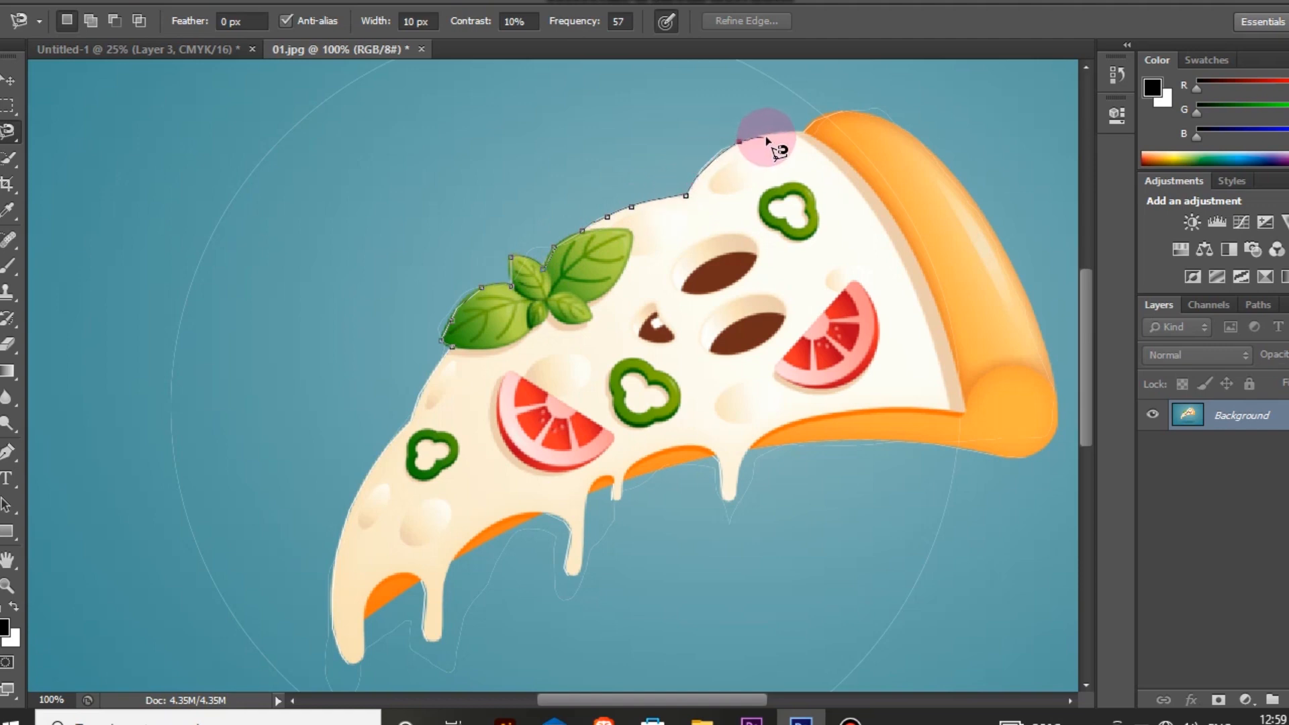
{"action": "left_click", "coordinate": [846, 112]}
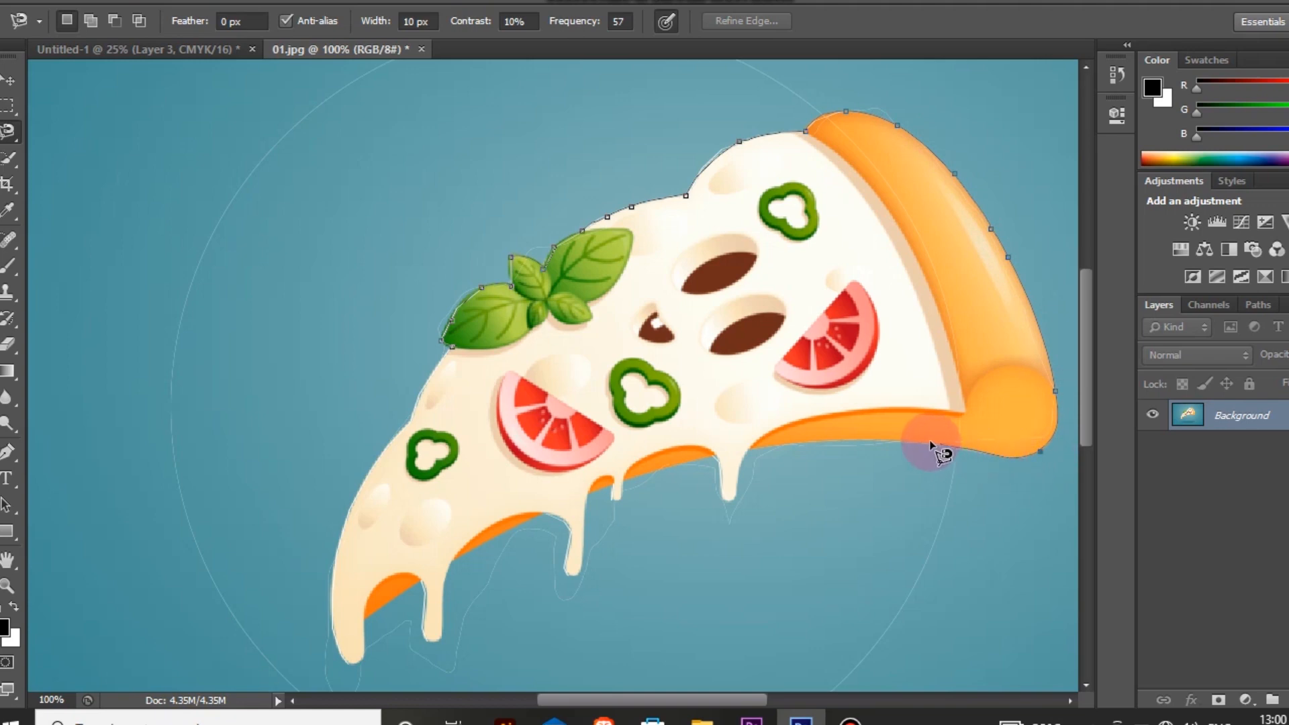
{"action": "left_click", "coordinate": [749, 450]}
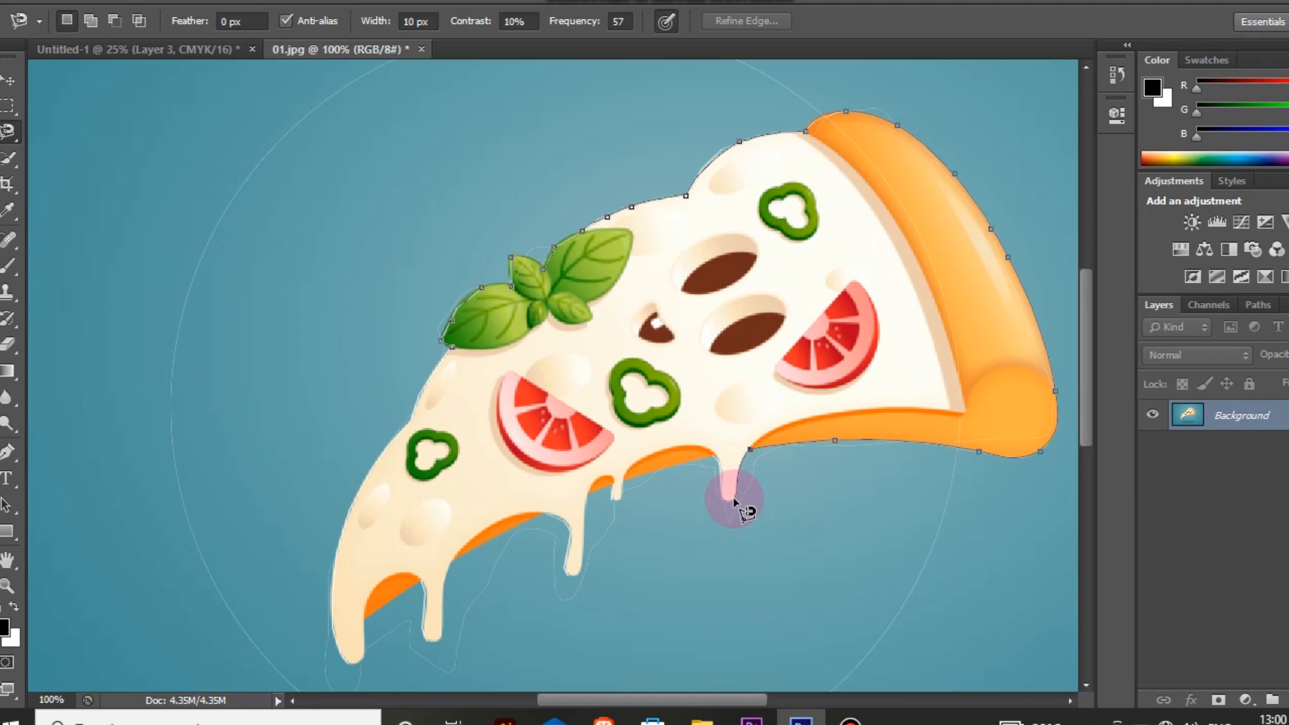
{"action": "left_click", "coordinate": [715, 456]}
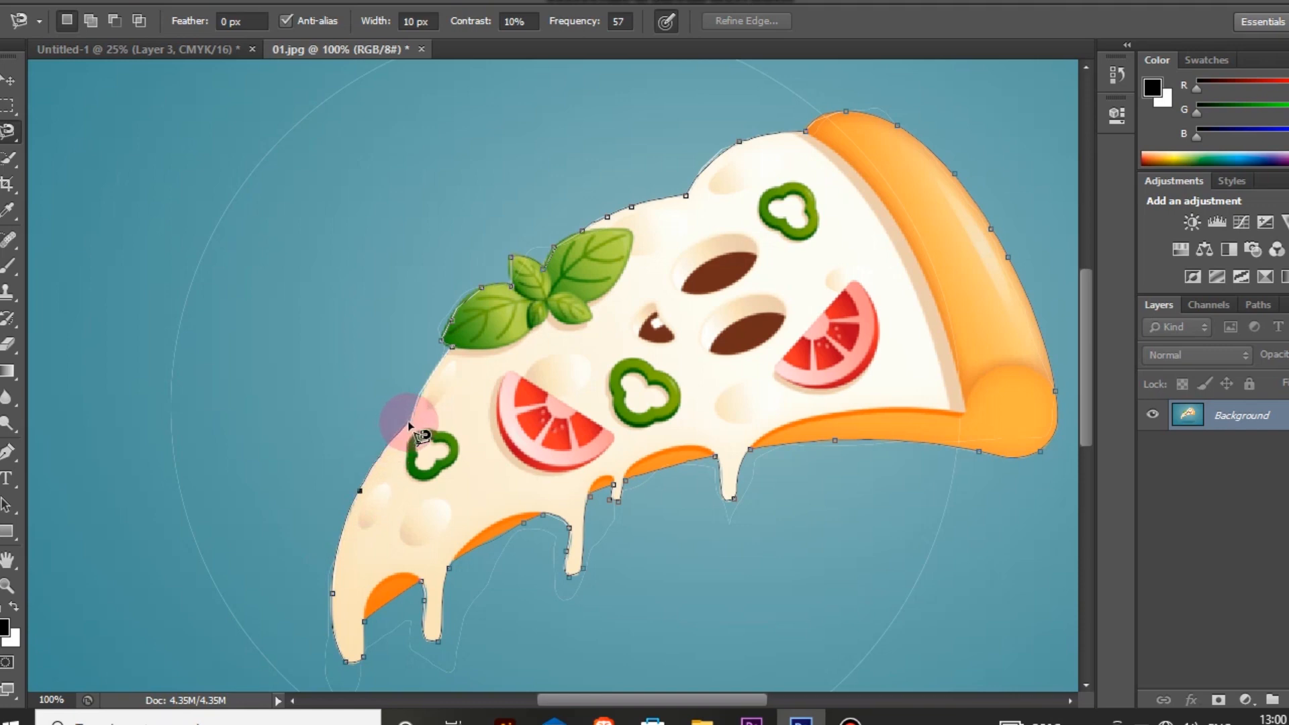
{"action": "left_click", "coordinate": [454, 346]}
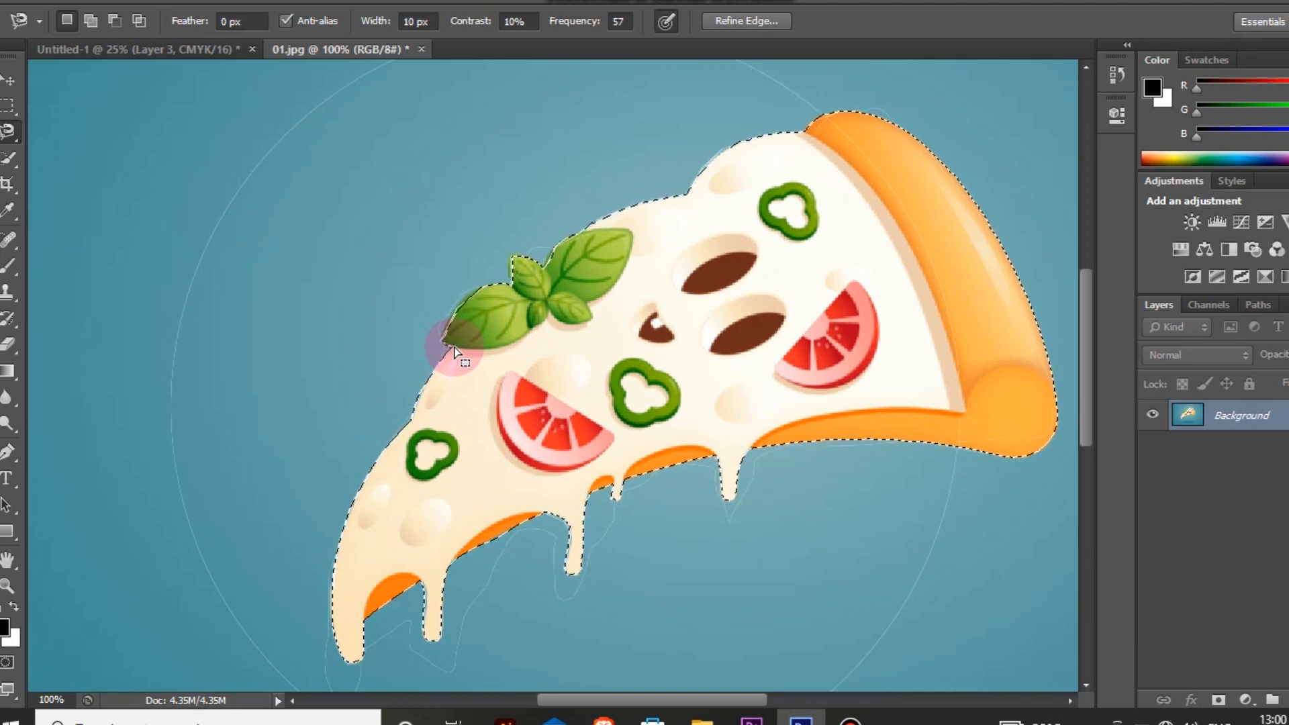
Copy the magnetically selected pizza slice into Untitled-1 and scale it up to about 152%.
{"action": "key", "text": "v"}
{"action": "mouse_move", "coordinate": [382, 177]}
{"action": "left_mouse_down"}
{"action": "mouse_move", "coordinate": [201, 47]}
{"action": "mouse_move", "coordinate": [298, 240]}
{"action": "mouse_move", "coordinate": [160, 247]}
{"action": "left_mouse_up"}
{"action": "key", "text": "ctrl+t"}
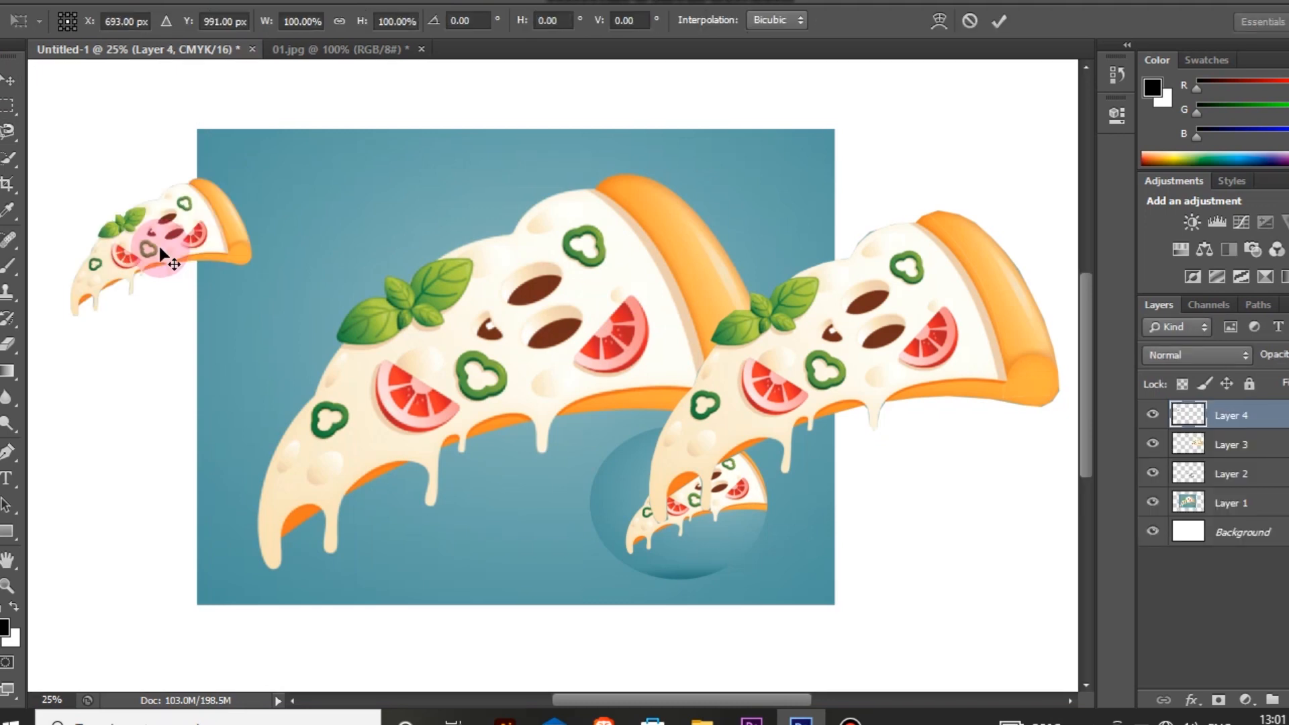
{"action": "left_click_drag", "start_coordinate": [70, 316], "coordinate": [38, 467]}
{"action": "key", "text": "ctrl+minus"}
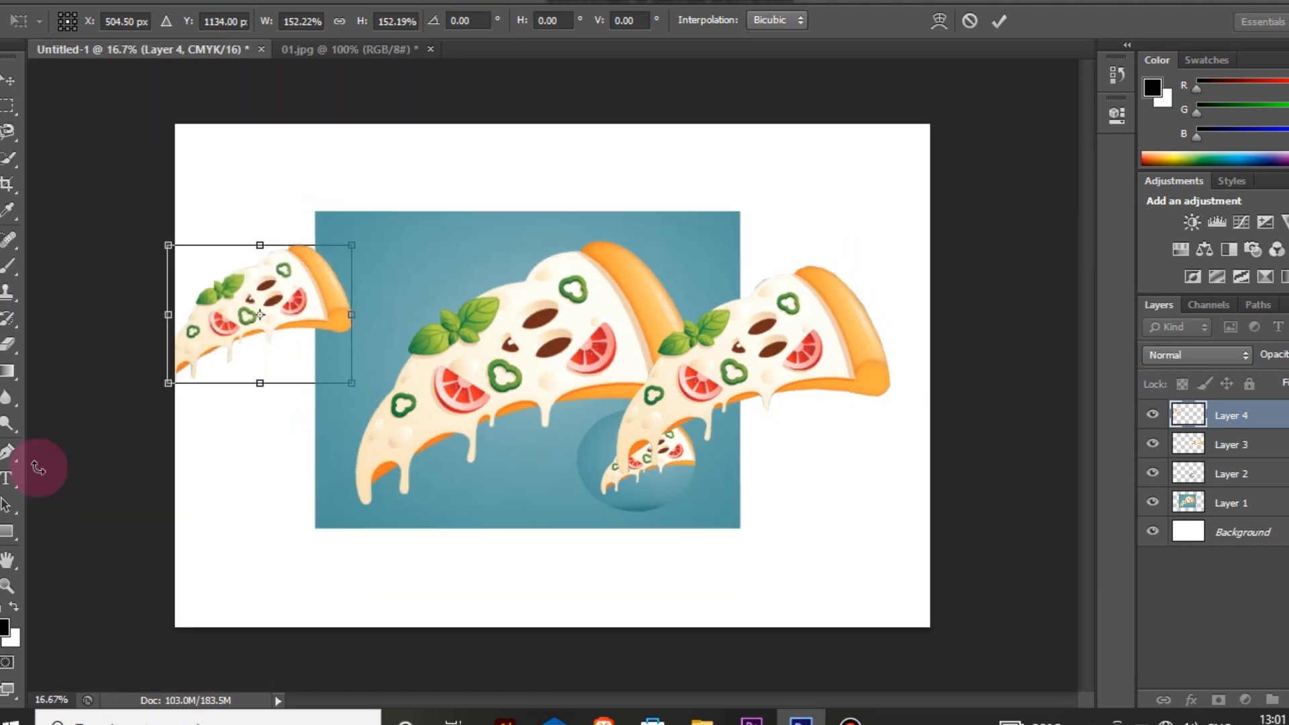
Move the new pizza copy onto the white area below the other cut-out slice and apply its transformation.
{"action": "left_click_drag", "start_coordinate": [345, 304], "coordinate": [843, 495]}
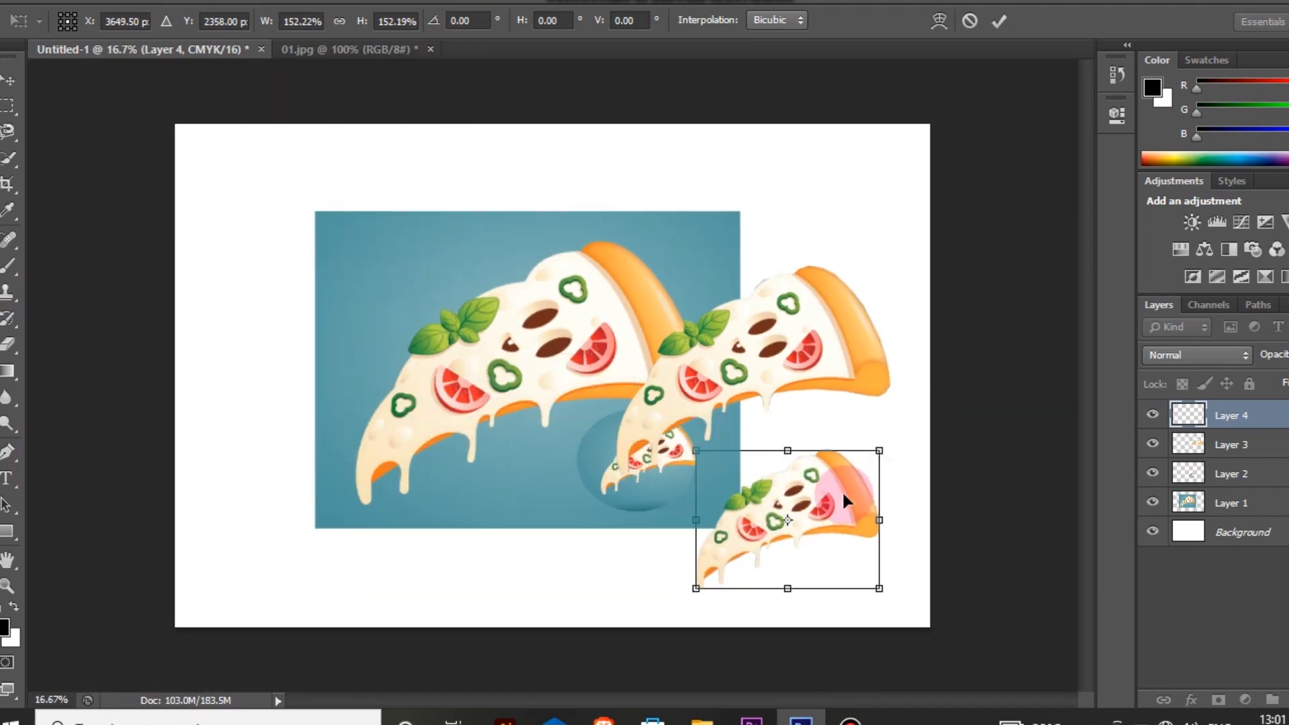
{"action": "key", "text": "ctrl+plus"}
{"action": "key", "text": "ctrl+plus"}
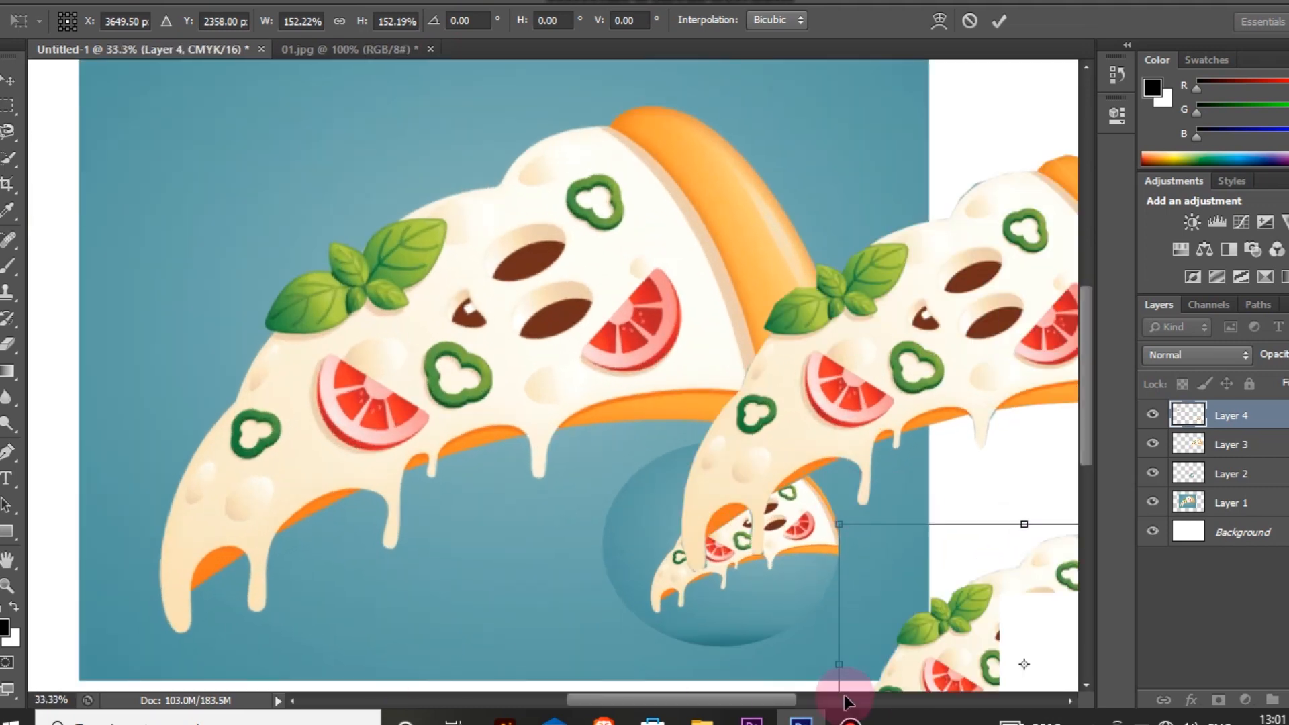
{"action": "left_click_drag", "start_coordinate": [743, 700], "coordinate": [799, 699]}
{"action": "left_click_drag", "start_coordinate": [1091, 394], "coordinate": [1090, 445]}
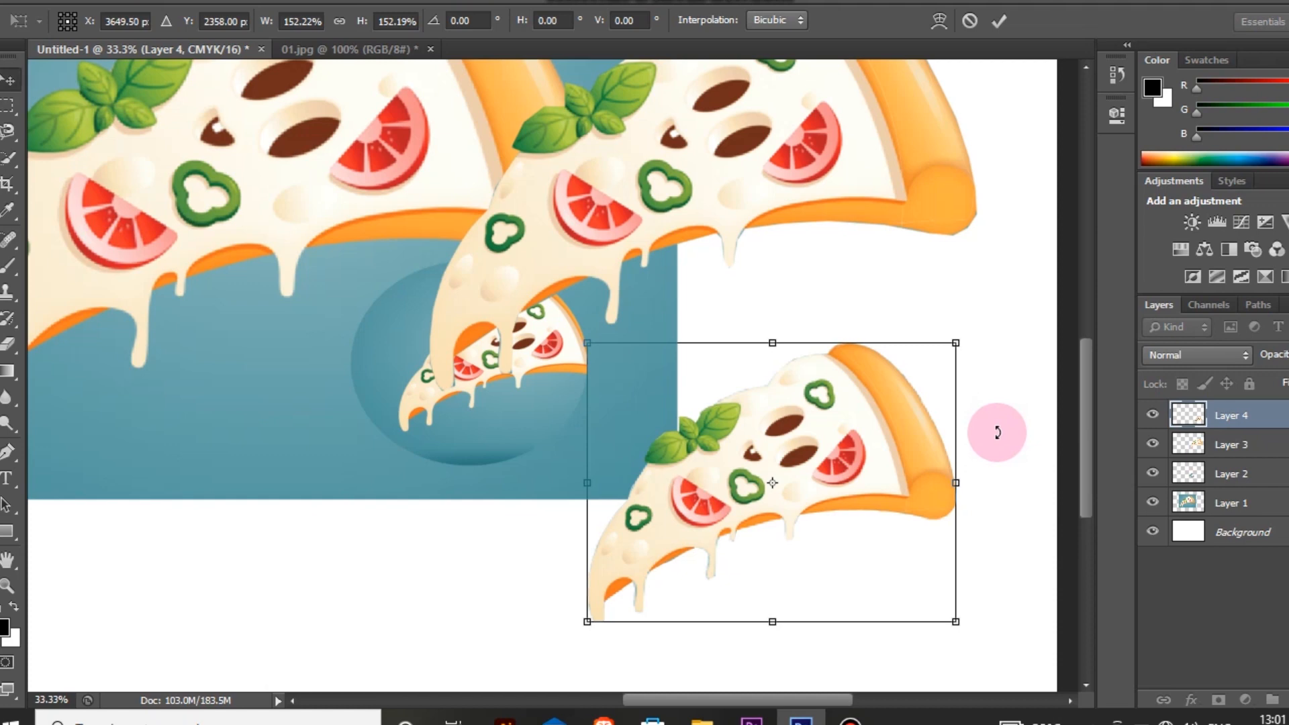
{"action": "key", "text": "Return"}
{"action": "left_click_drag", "start_coordinate": [925, 461], "coordinate": [973, 383]}
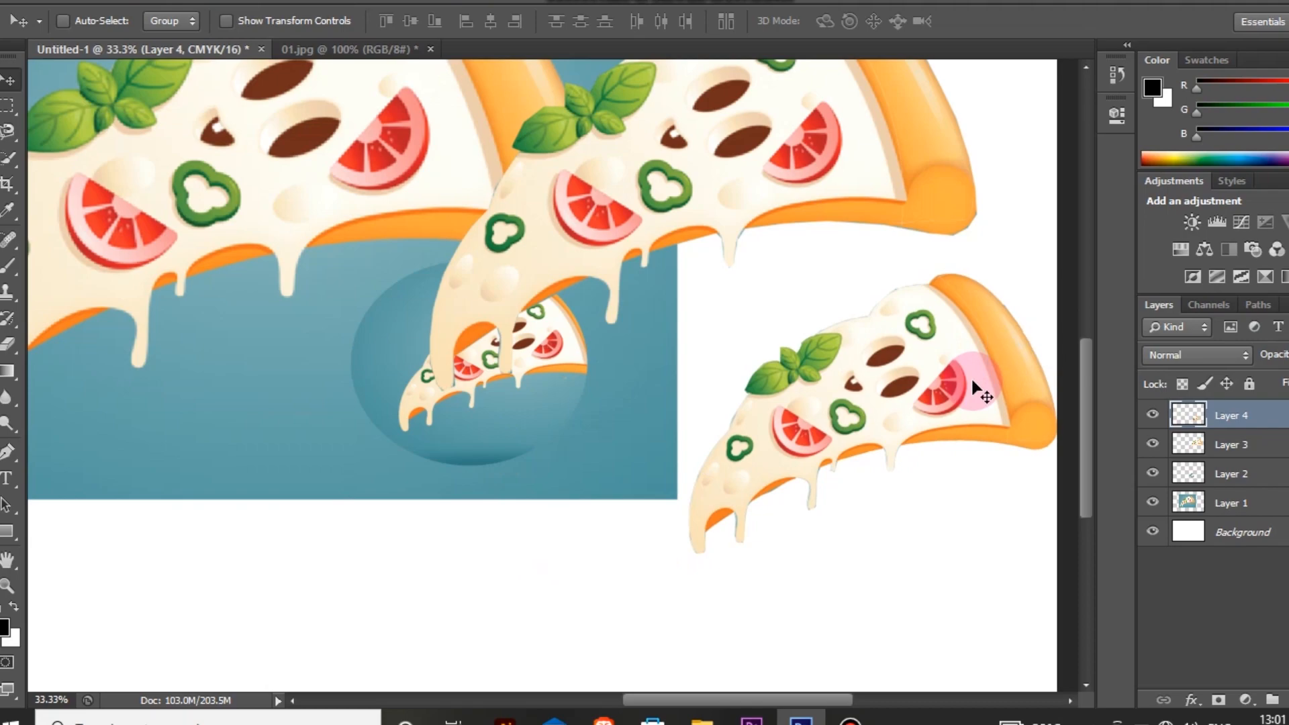